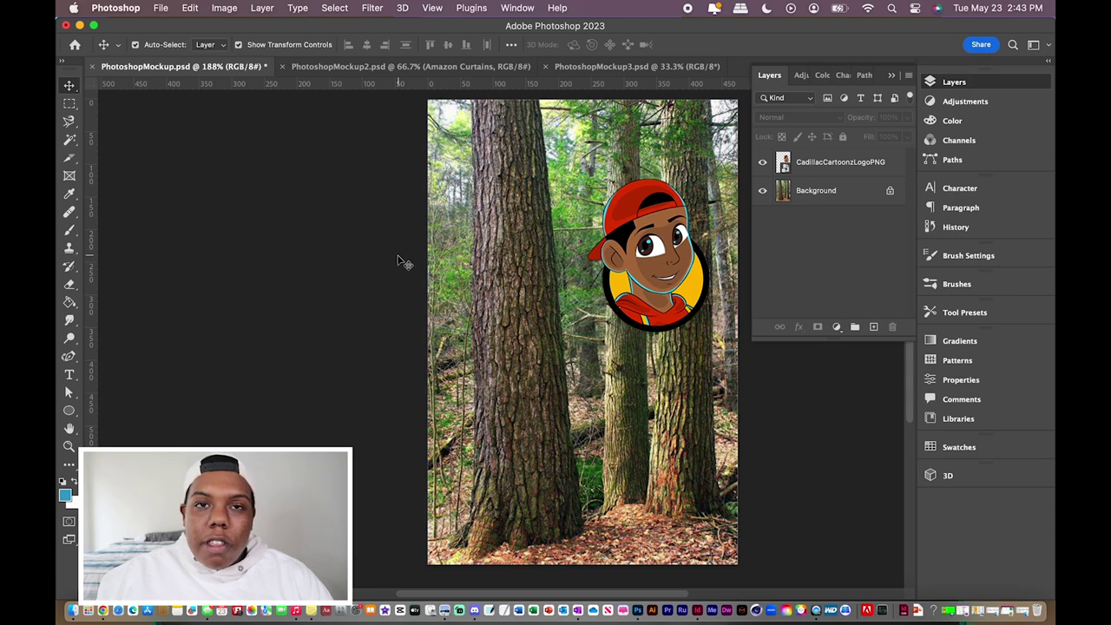
click(367, 69)
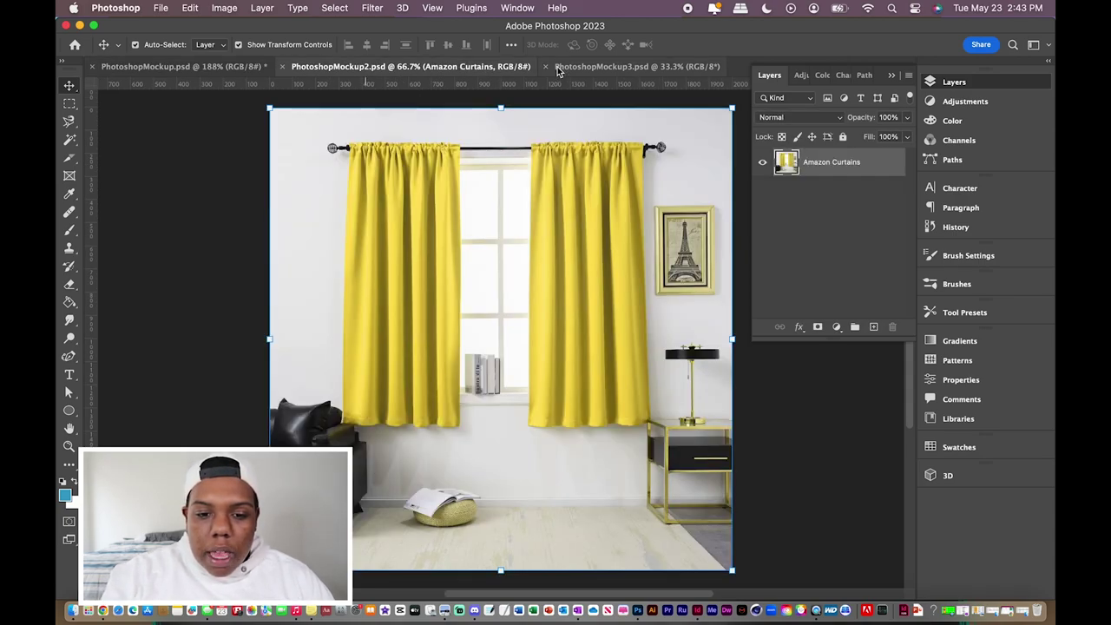
key(ctrl+shift+Tab)
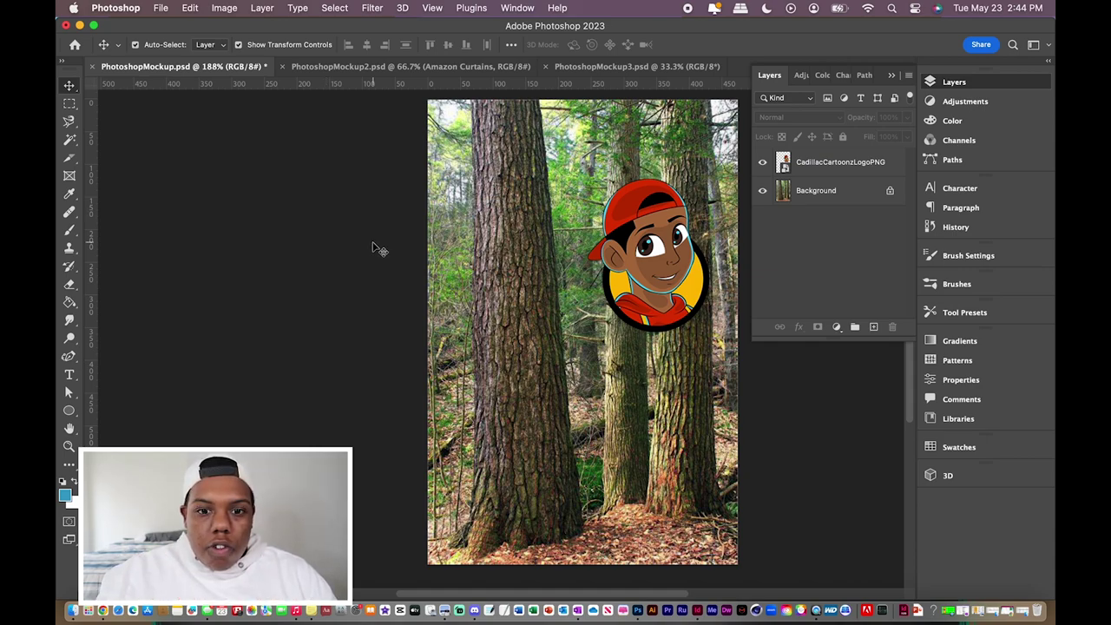
Move the logo onto the large left tree trunk and scale it down to about 4.03% so it fits within the bark
drag(691, 260, 550, 259)
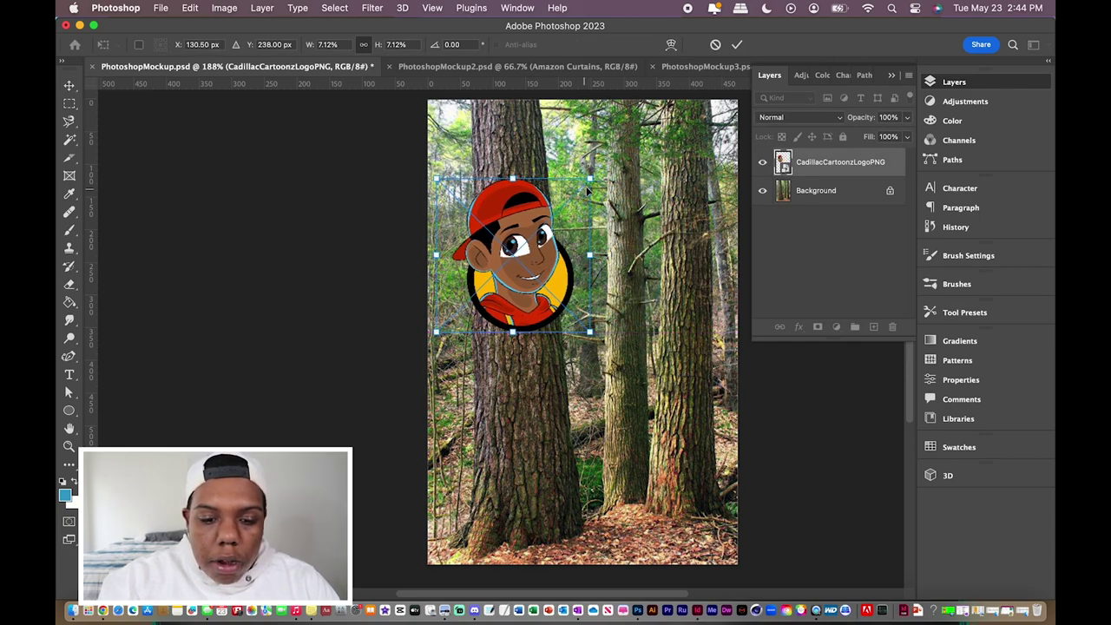
drag(590, 180, 530, 240)
drag(495, 278, 522, 252)
drag(558, 217, 515, 251)
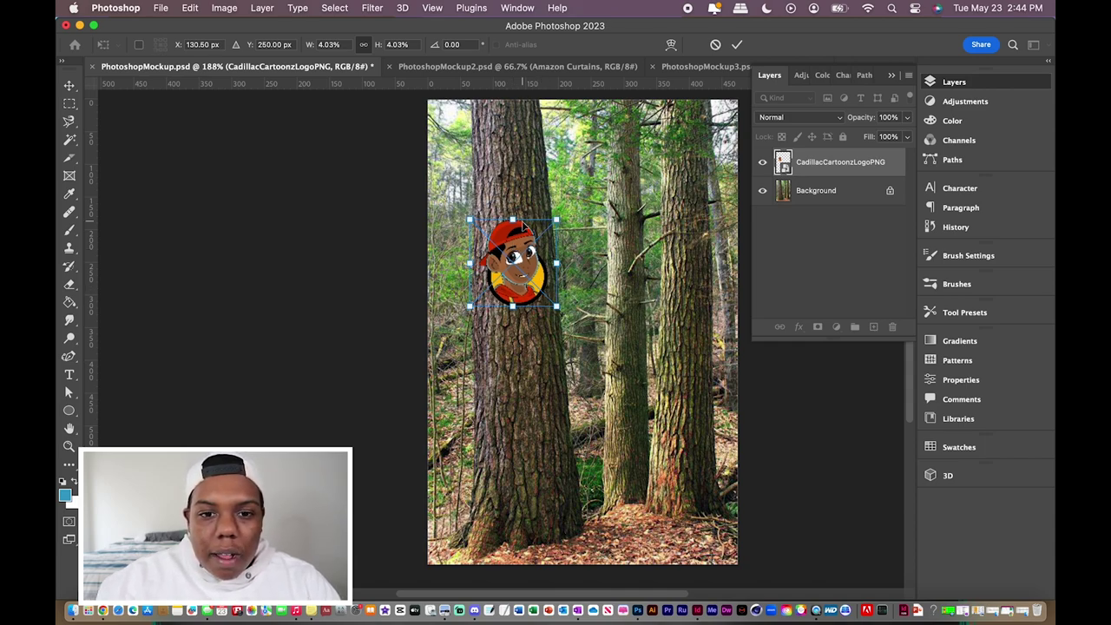
key(Return)
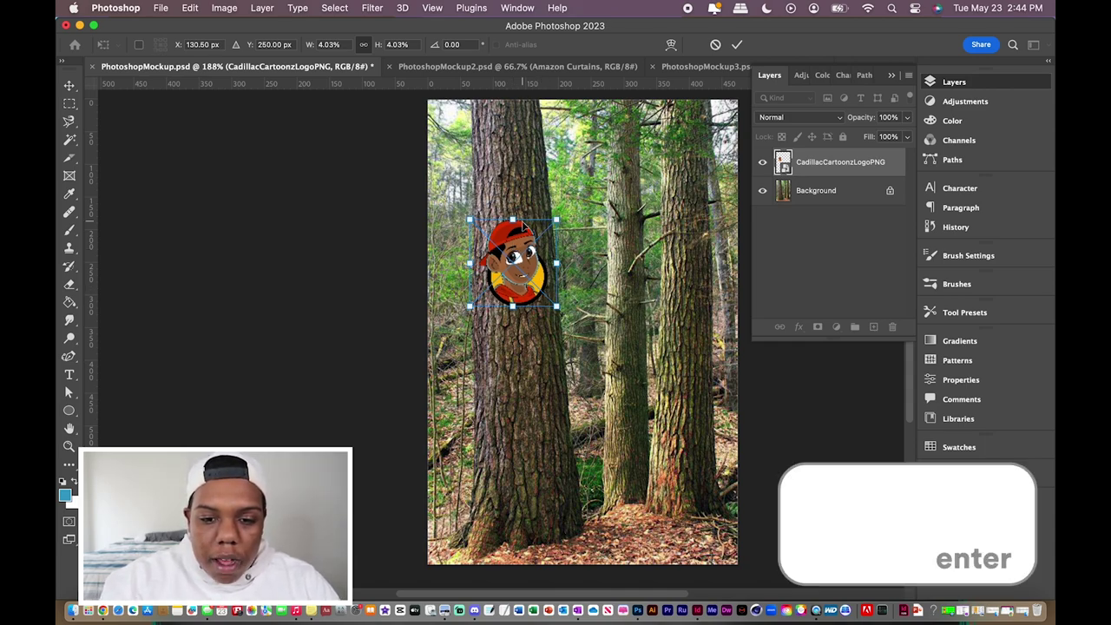
click(738, 44)
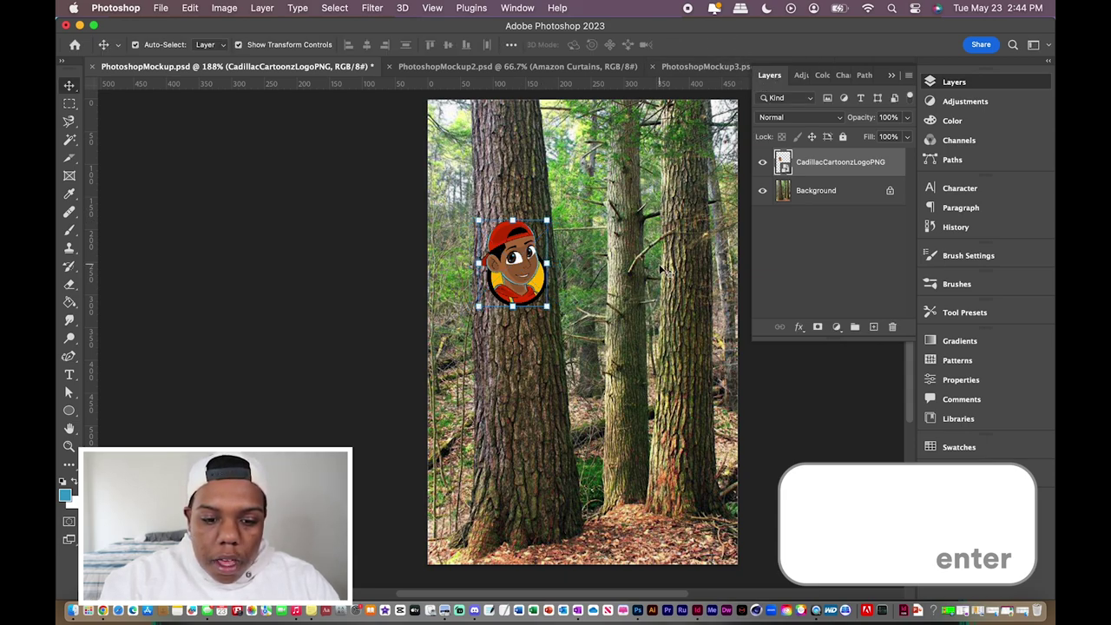
click(785, 432)
Change the logo layer's blend mode to Overlay so the bark texture shows through it
click(530, 287)
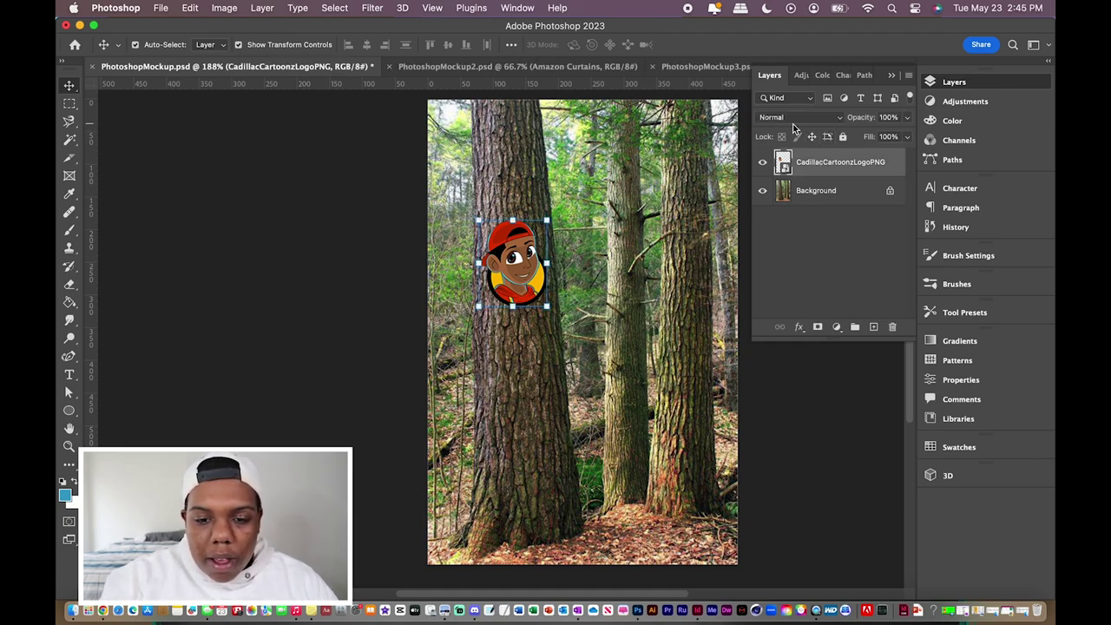
click(825, 119)
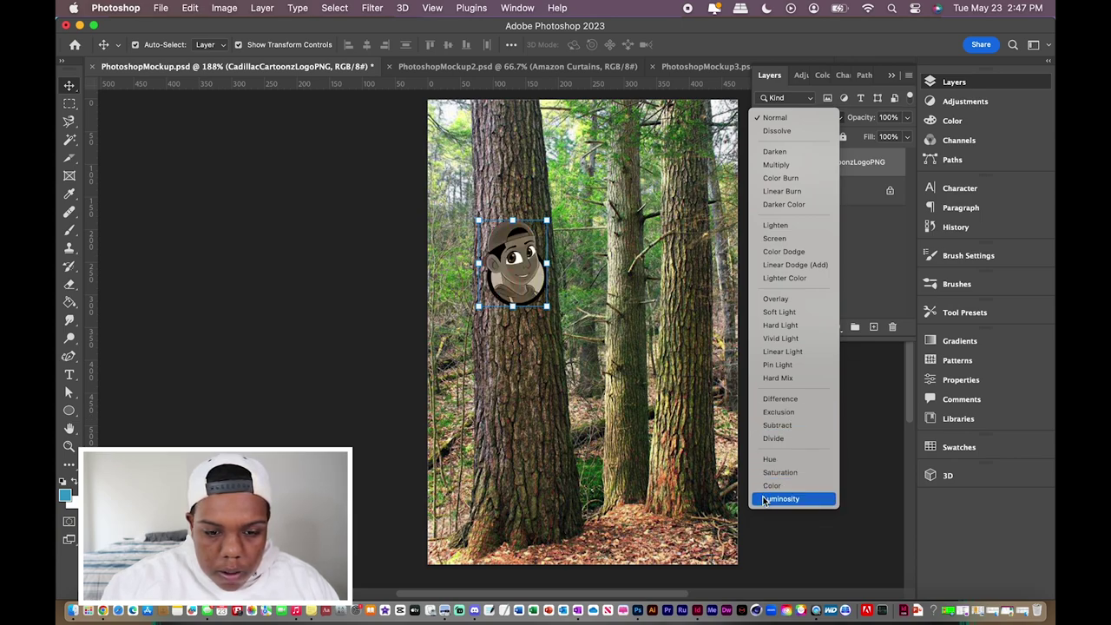
click(797, 300)
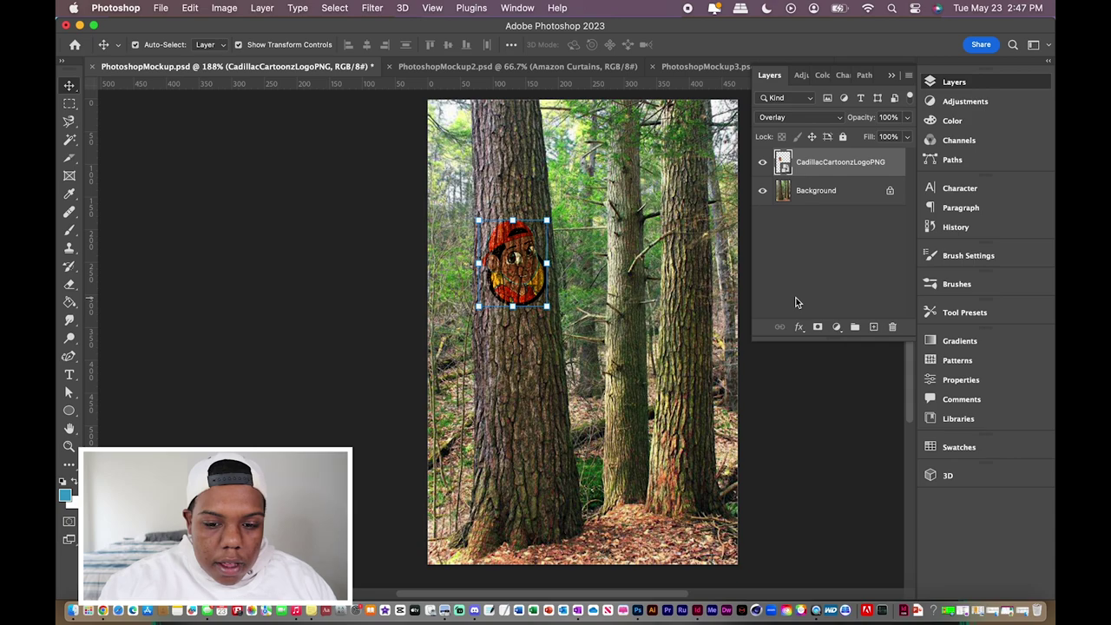
click(797, 285)
click(805, 161)
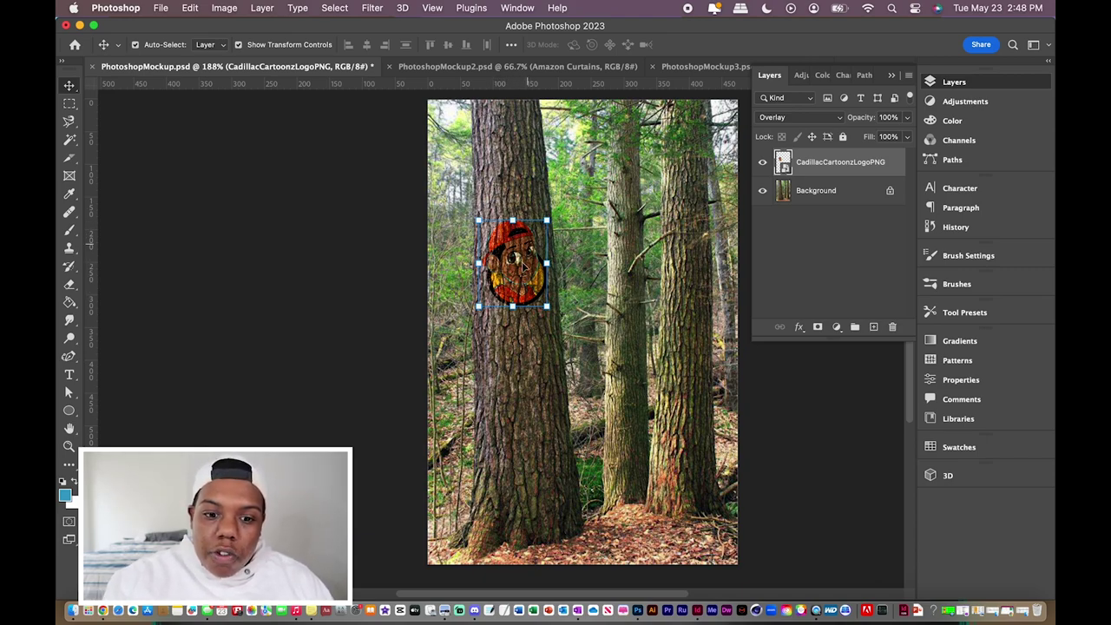
click(789, 449)
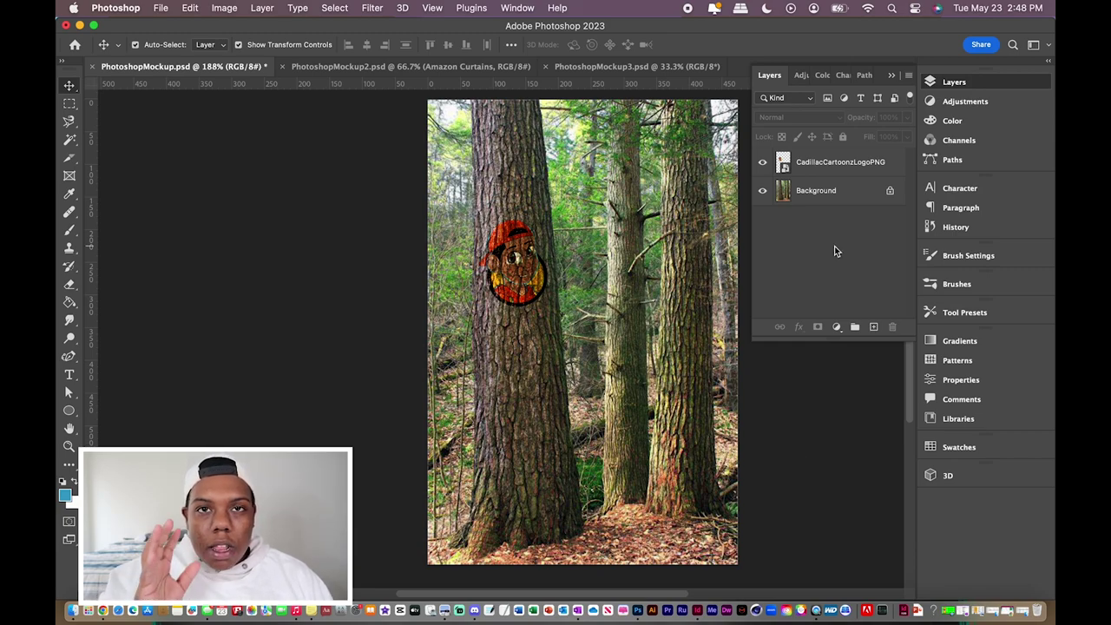
Lower the logo layer's opacity to 60% in the tree mockup
click(831, 161)
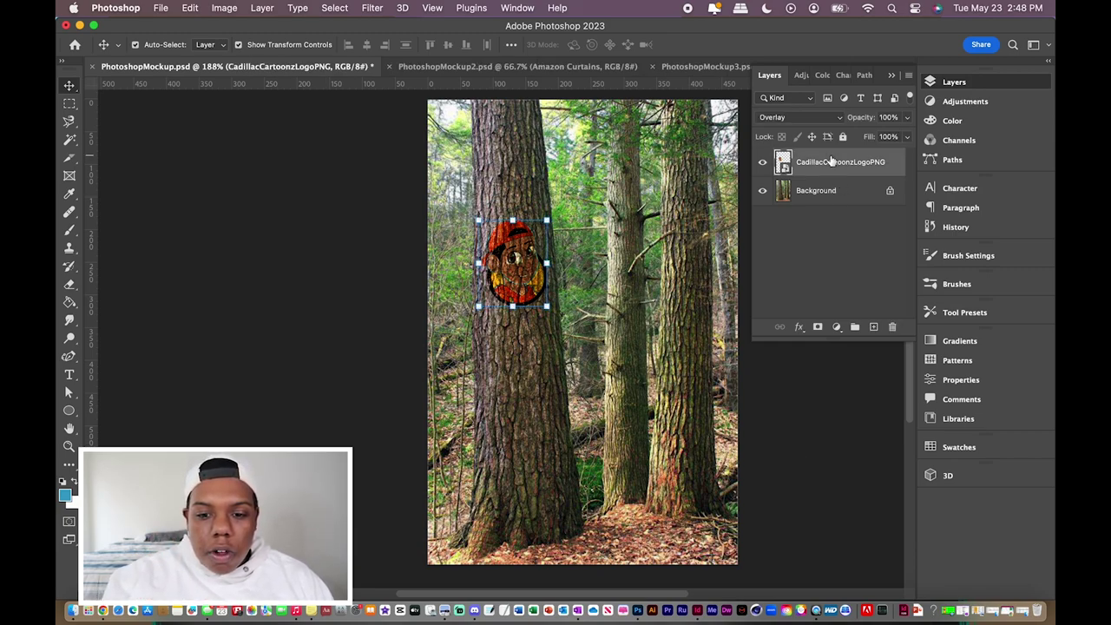
click(909, 118)
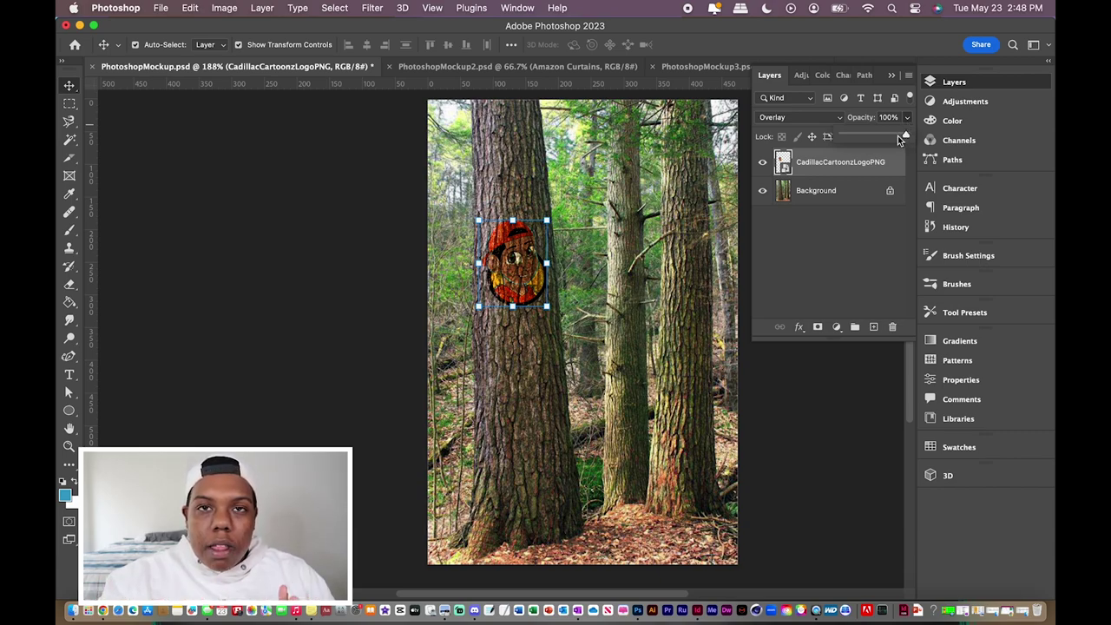
drag(903, 138, 881, 136)
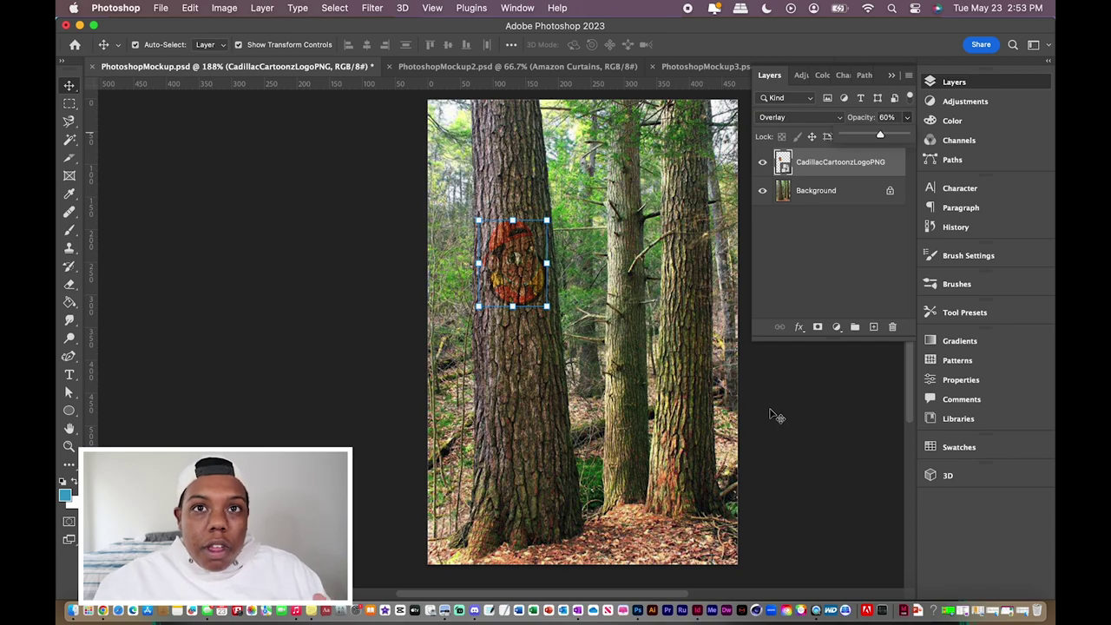
click(770, 414)
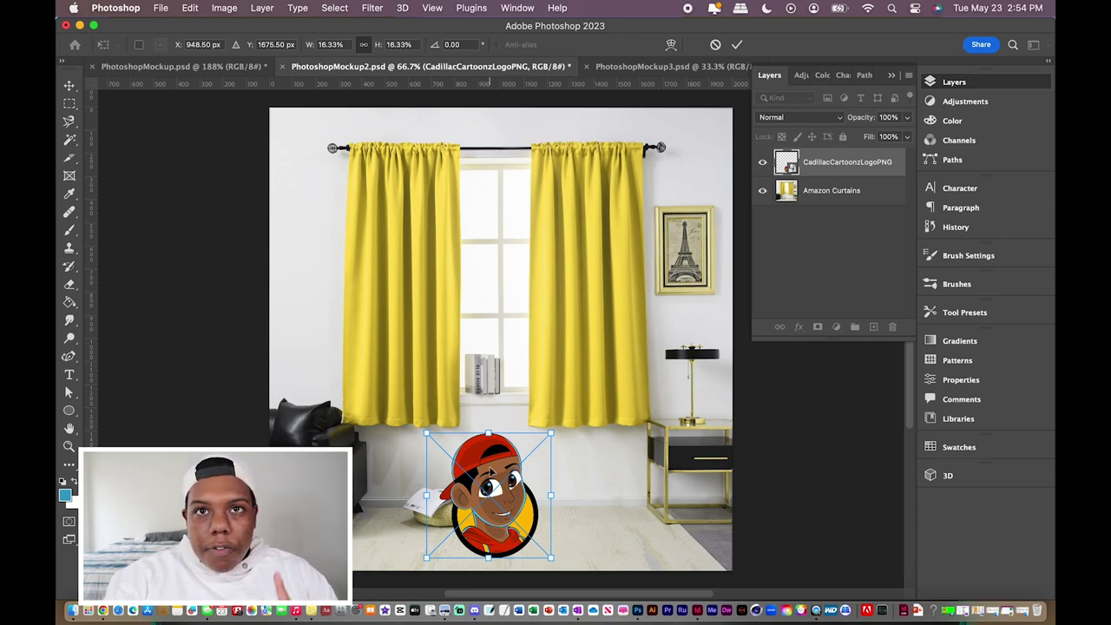
In PhotoshopMockup2.psd, move the logo onto the right yellow curtain and scale it to about 14.39%
drag(486, 488, 587, 293)
mouse_move(649, 244)
mouse_down()
mouse_move(637, 255)
mouse_move(611, 236)
mouse_move(660, 330)
mouse_move(627, 242)
mouse_move(643, 252)
mouse_up()
drag(586, 290, 599, 273)
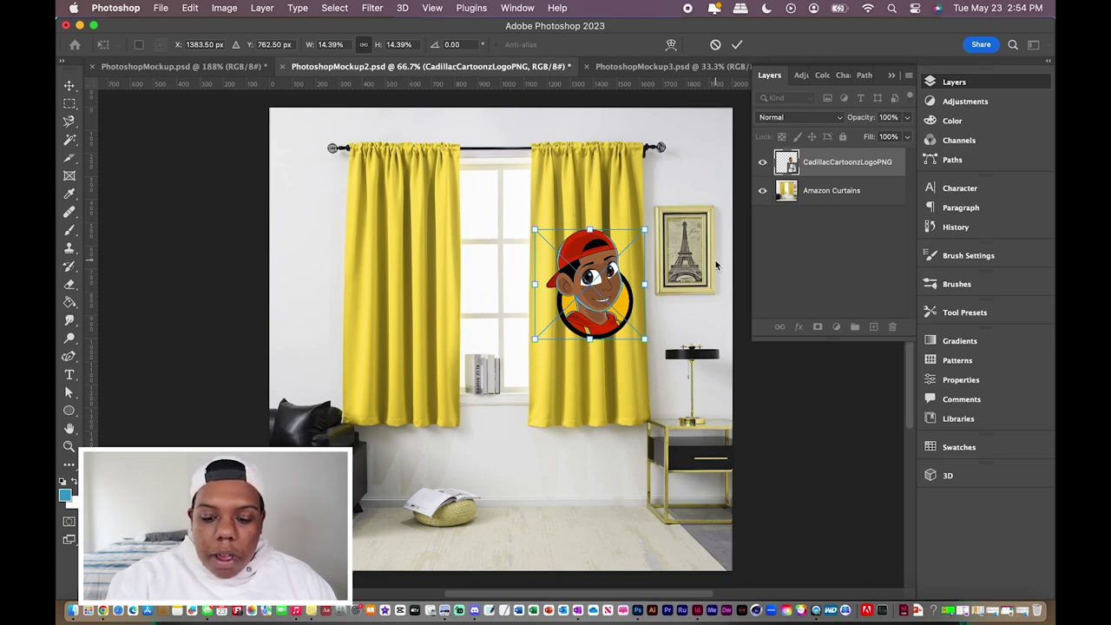
key(Return)
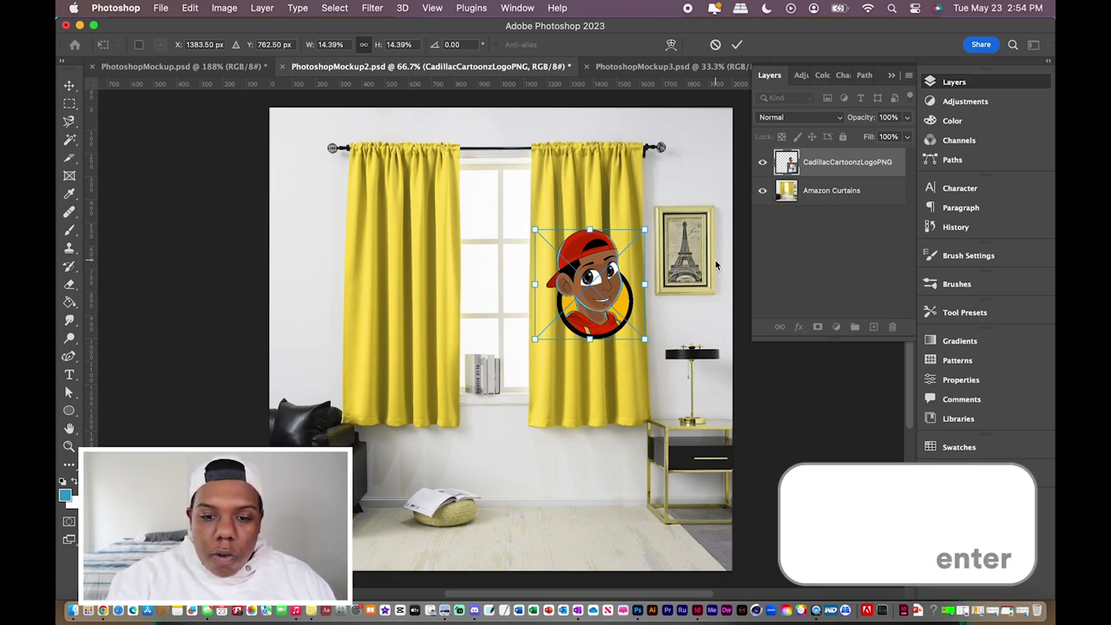
click(738, 44)
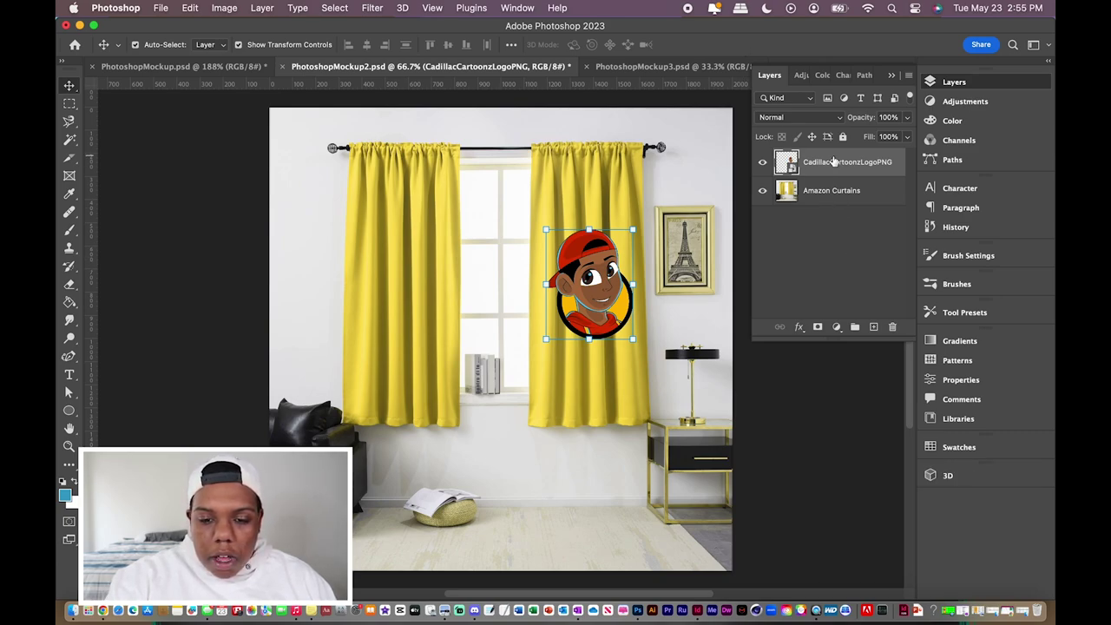
Blend the logo into the curtain with the Multiply blend mode and 57% layer opacity
click(805, 119)
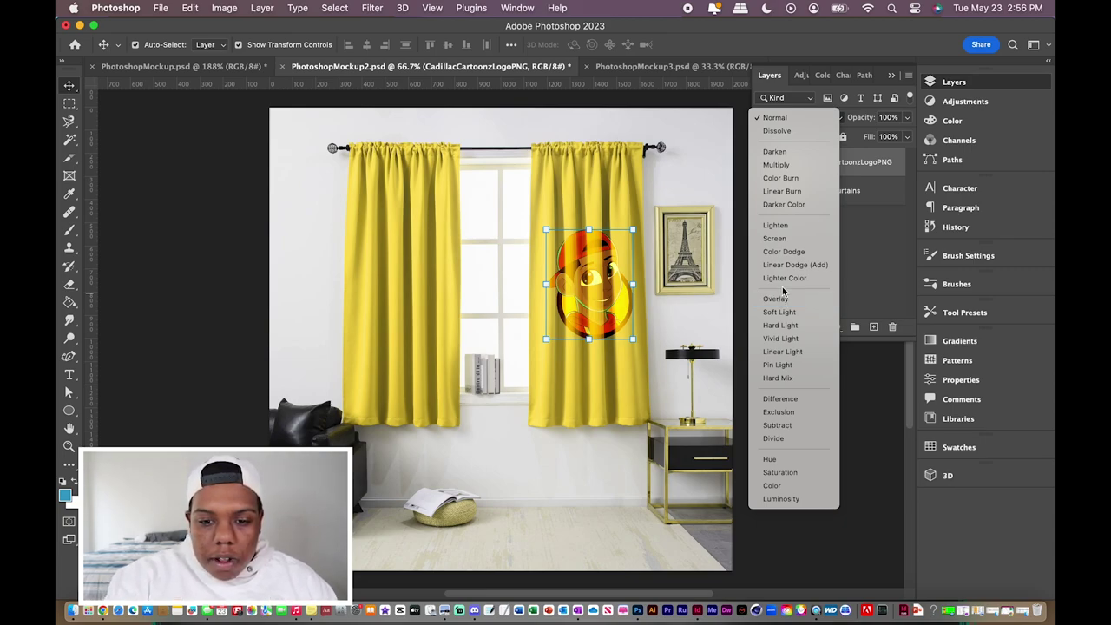
click(783, 165)
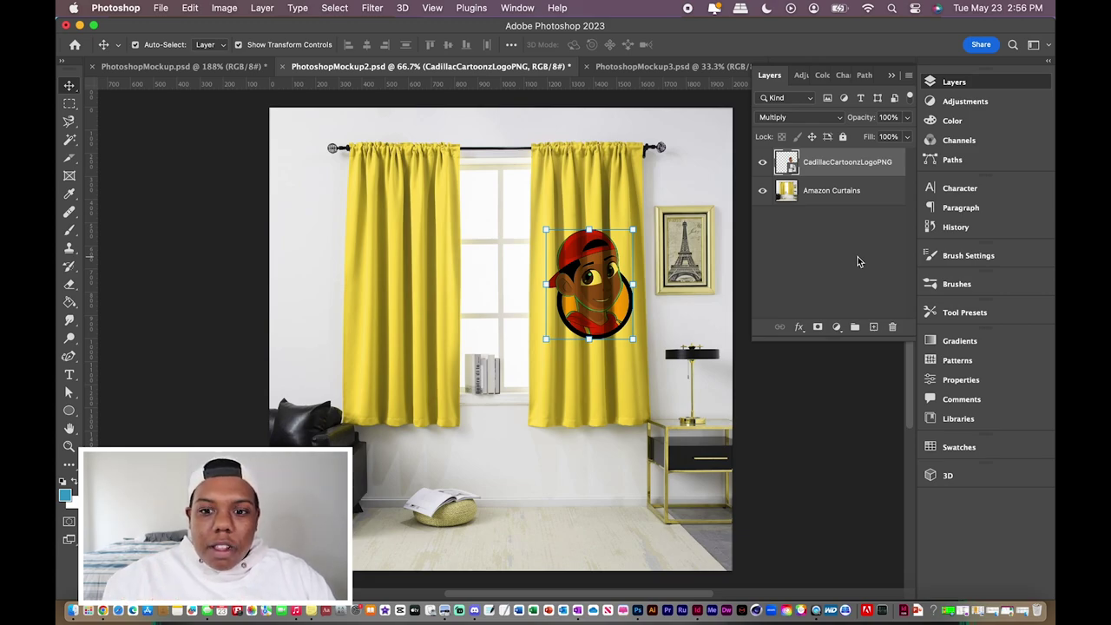
key(Tab)
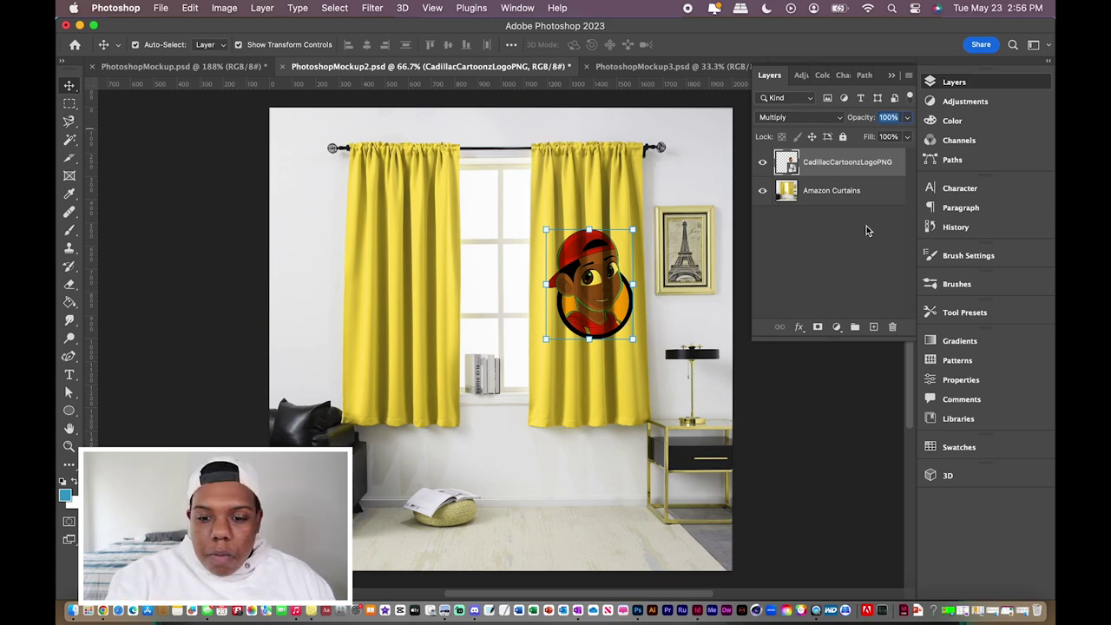
click(910, 121)
drag(905, 136, 879, 138)
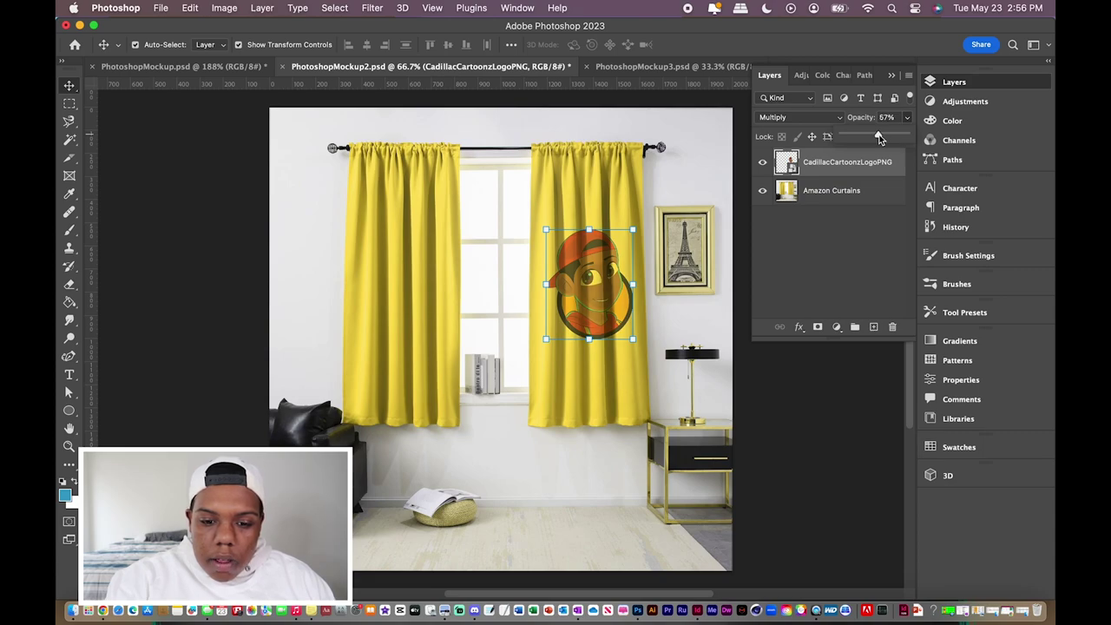
click(799, 397)
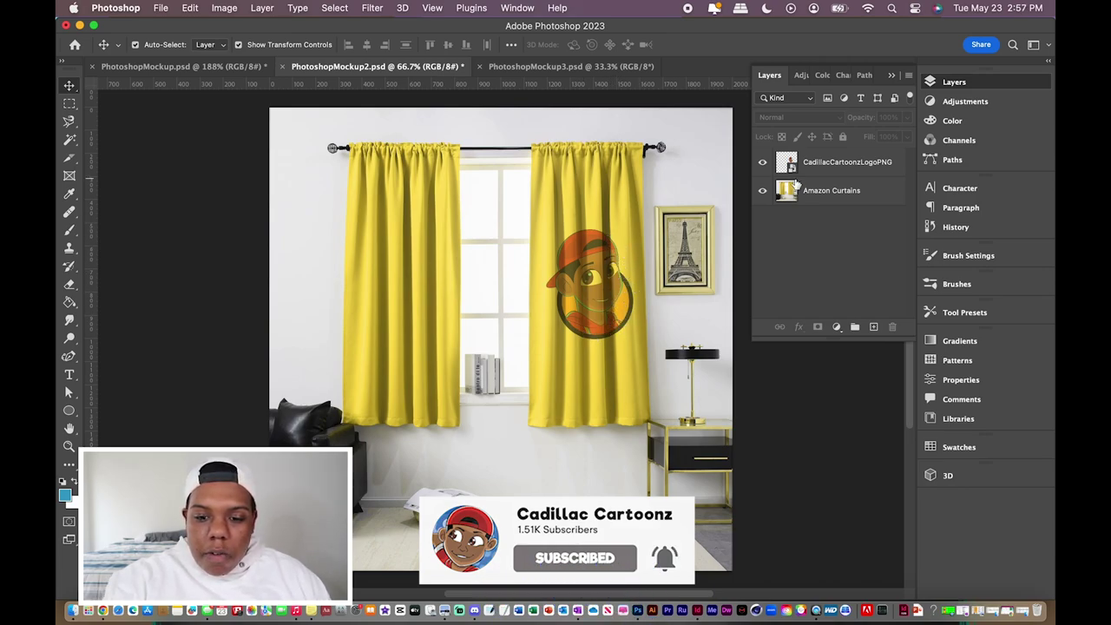
click(823, 162)
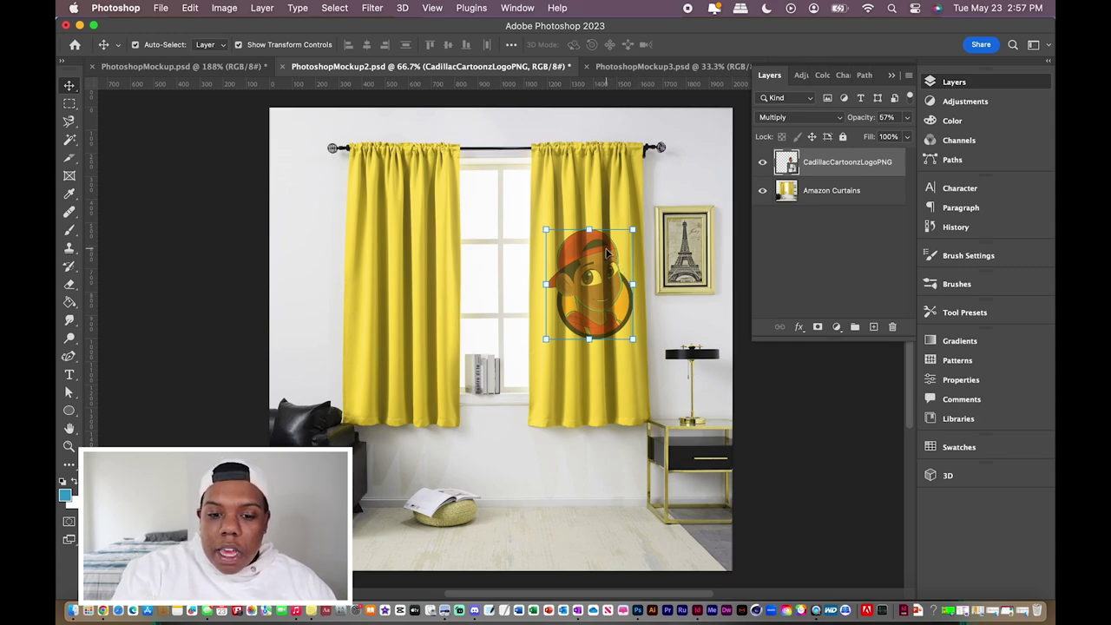
click(754, 370)
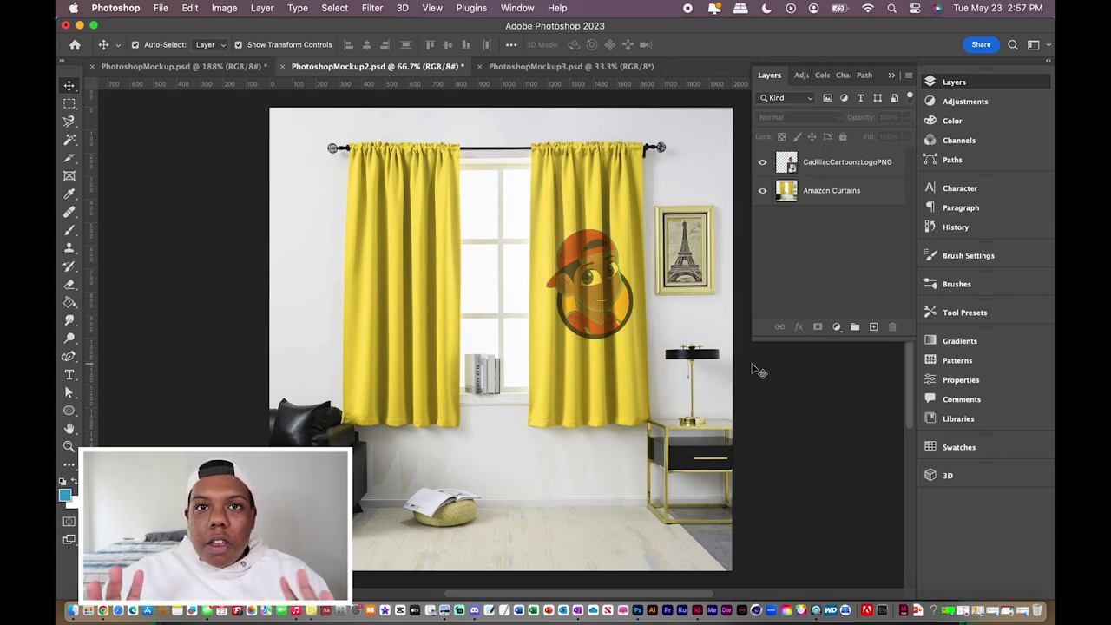
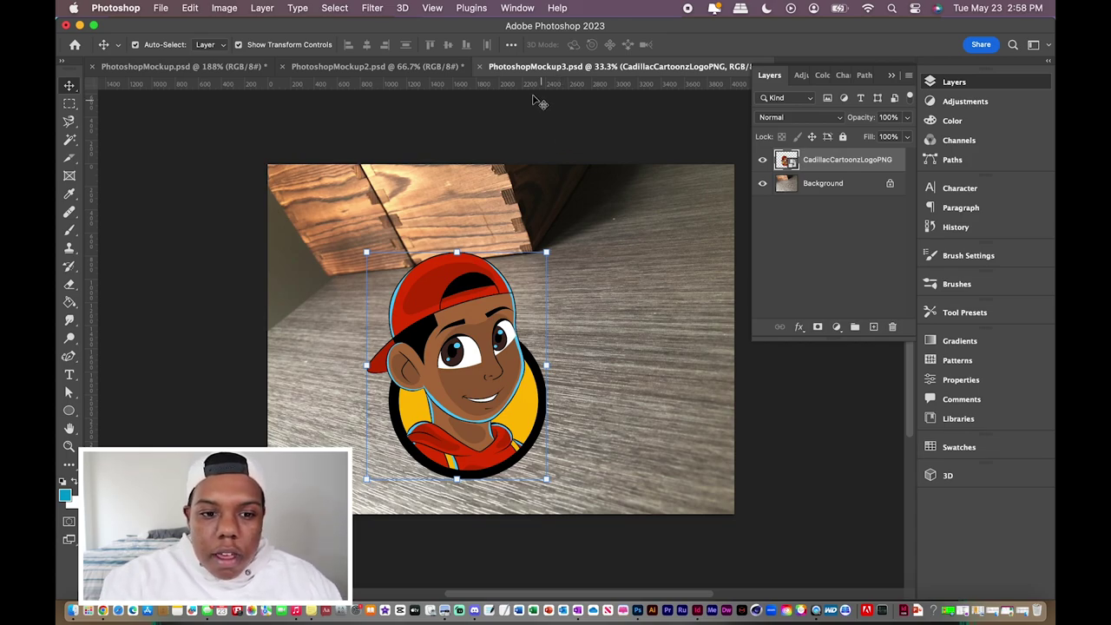
In PhotoshopMockup3.psd, skew the logo by shifting its two upper corners to follow the wooden floor's perspective
click(193, 8)
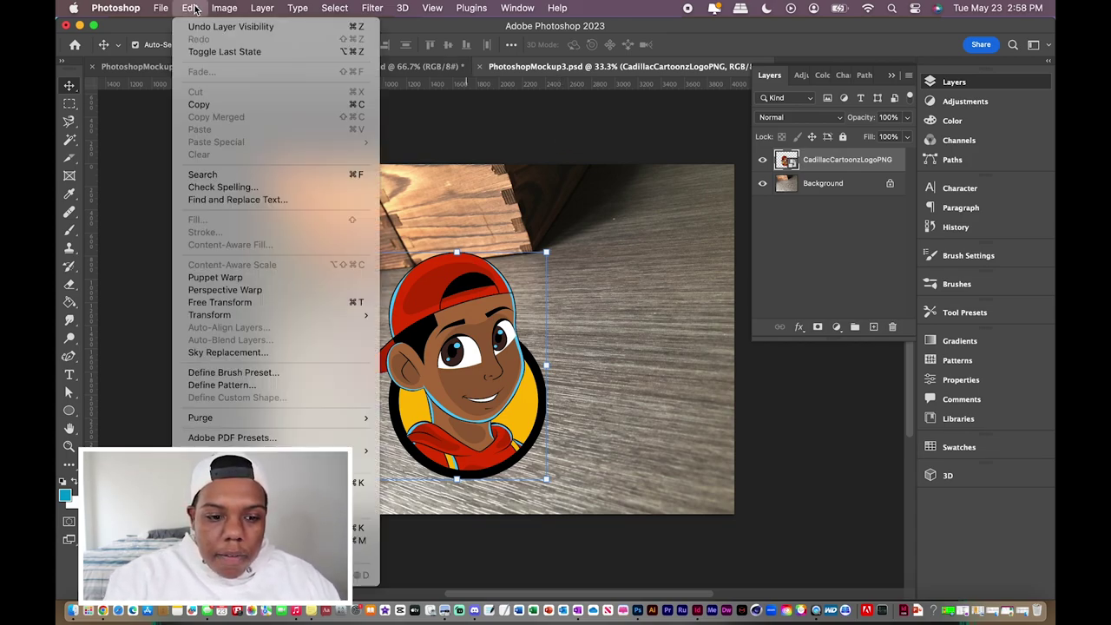
mouse_move(246, 317)
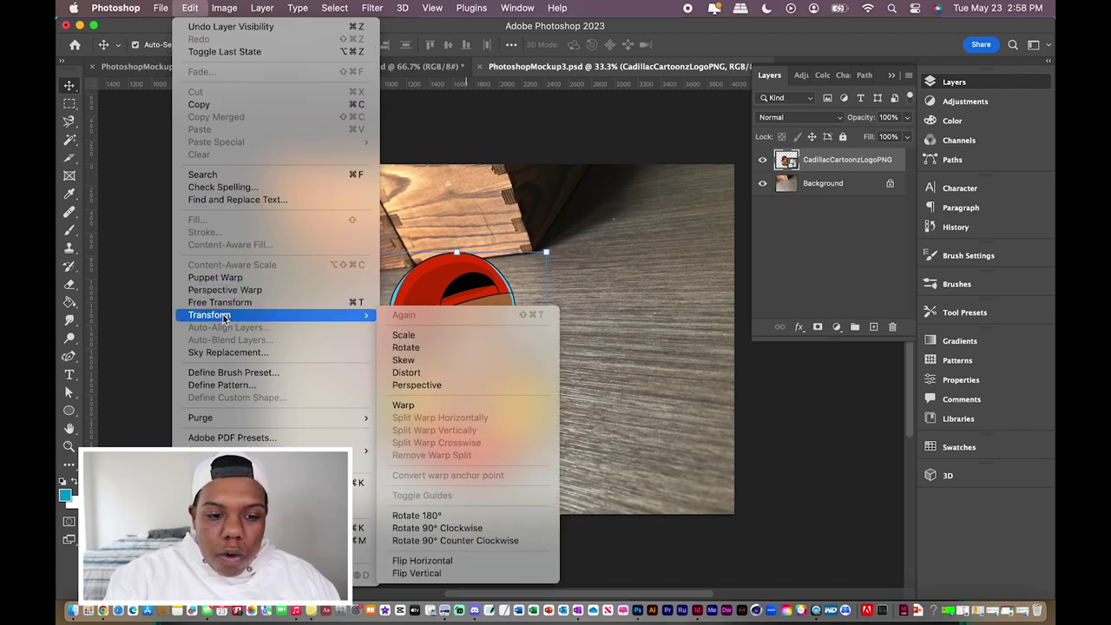
click(405, 359)
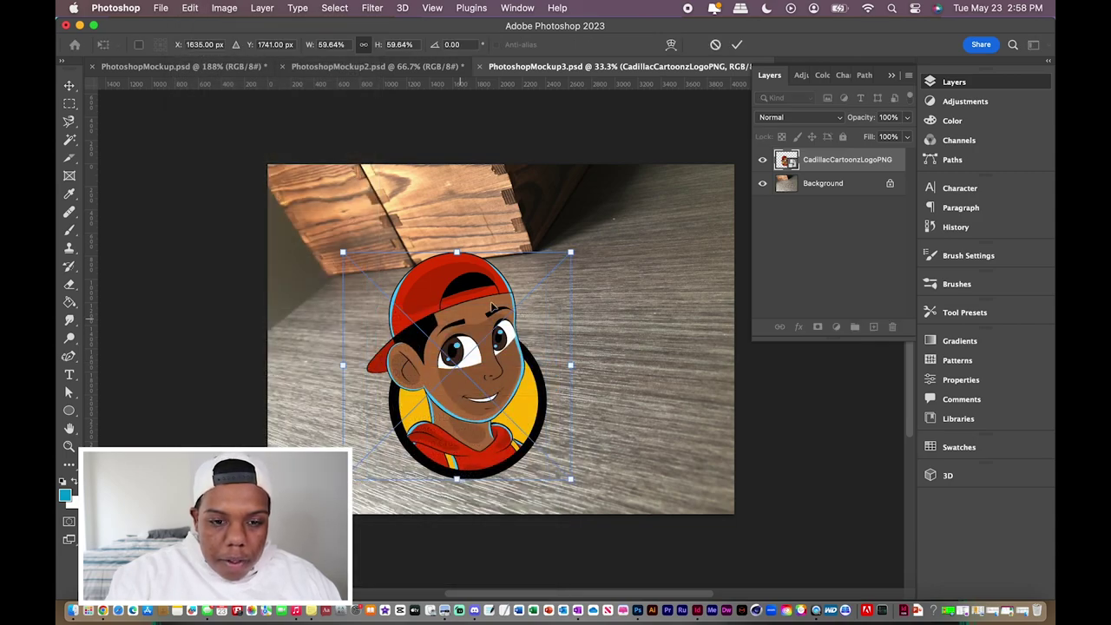
drag(571, 253, 607, 311)
drag(345, 254, 417, 288)
drag(573, 309, 636, 274)
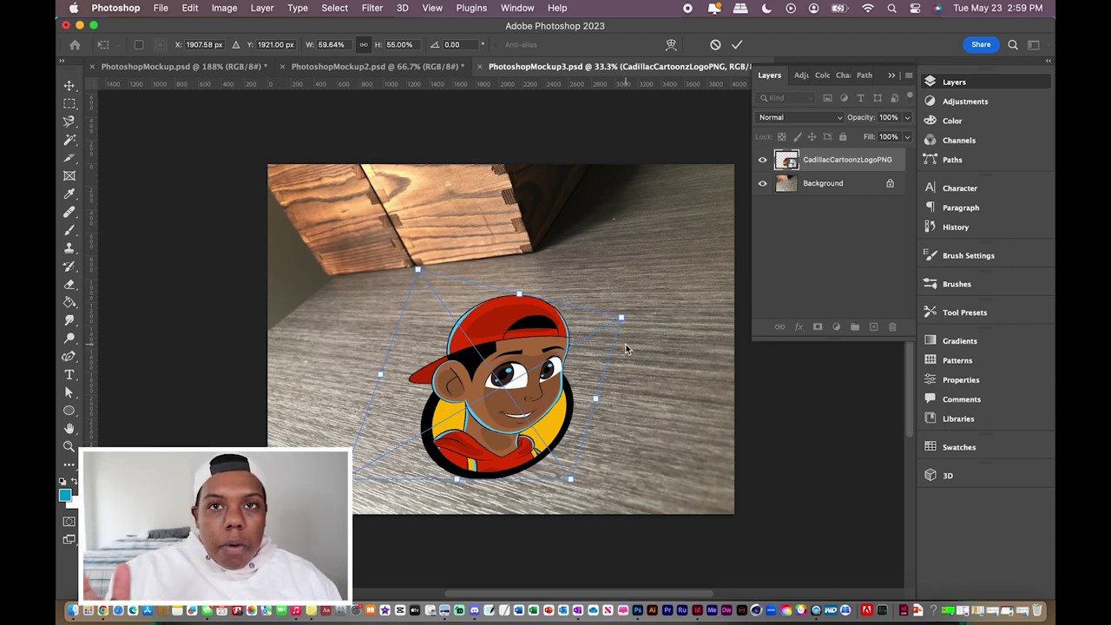
drag(623, 320, 652, 259)
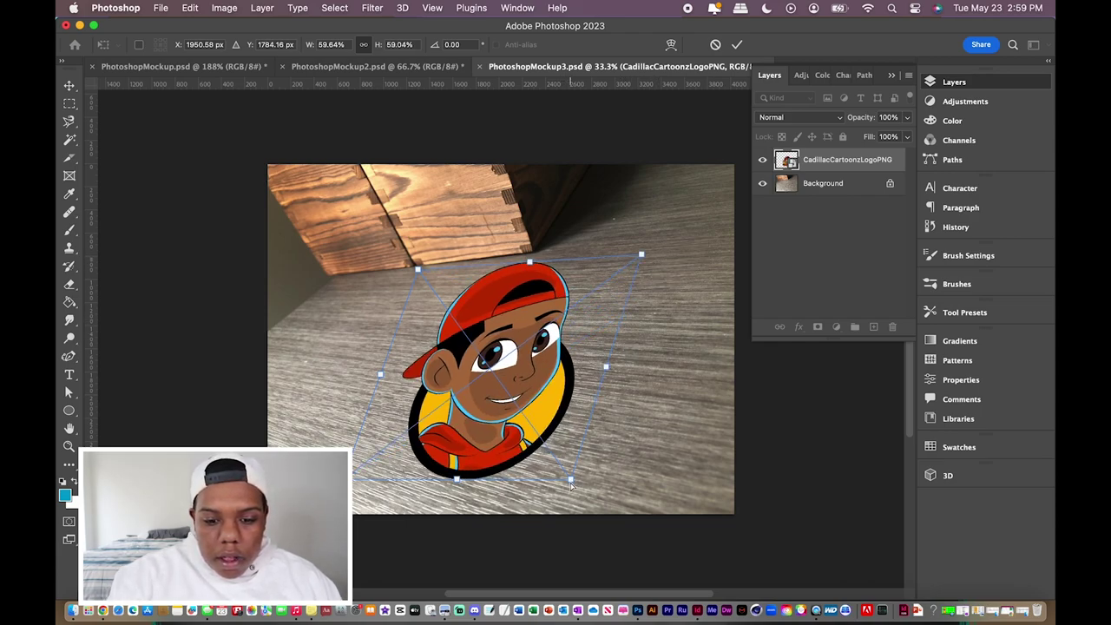
Stretch the logo's lower corners outward toward the viewer and fine-tune its side edges to match the floor's slant
drag(571, 494, 554, 551)
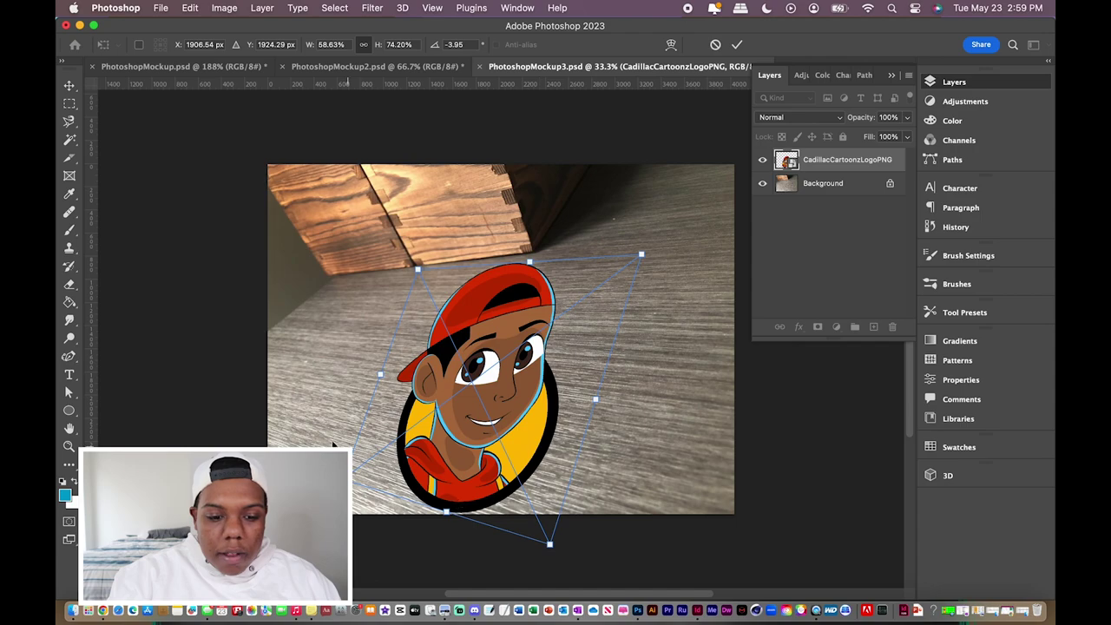
drag(342, 480, 257, 452)
drag(601, 412, 604, 415)
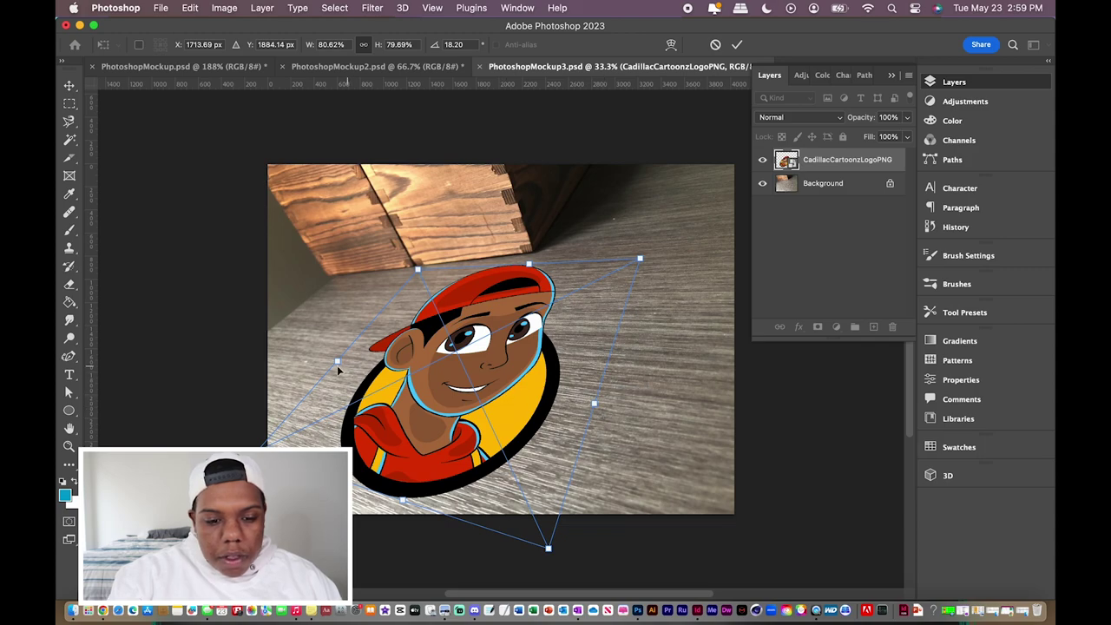
drag(334, 363, 330, 369)
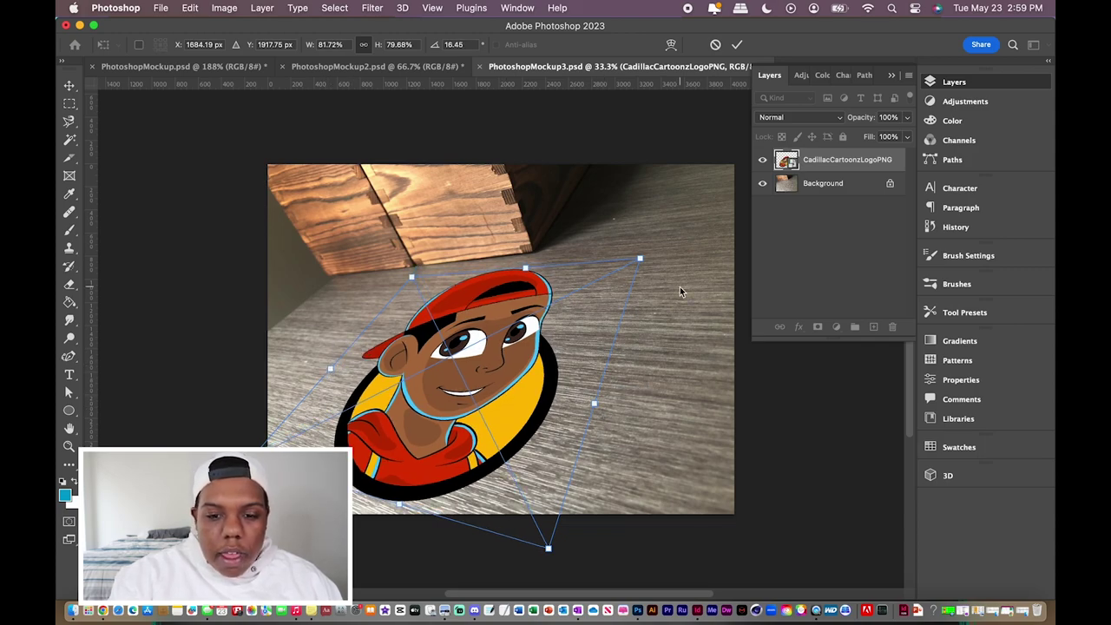
Move the logo further right on the wooden floor, refine its corners and right edge to fit the perspective, and apply the transform
drag(512, 359, 584, 366)
drag(710, 266, 714, 251)
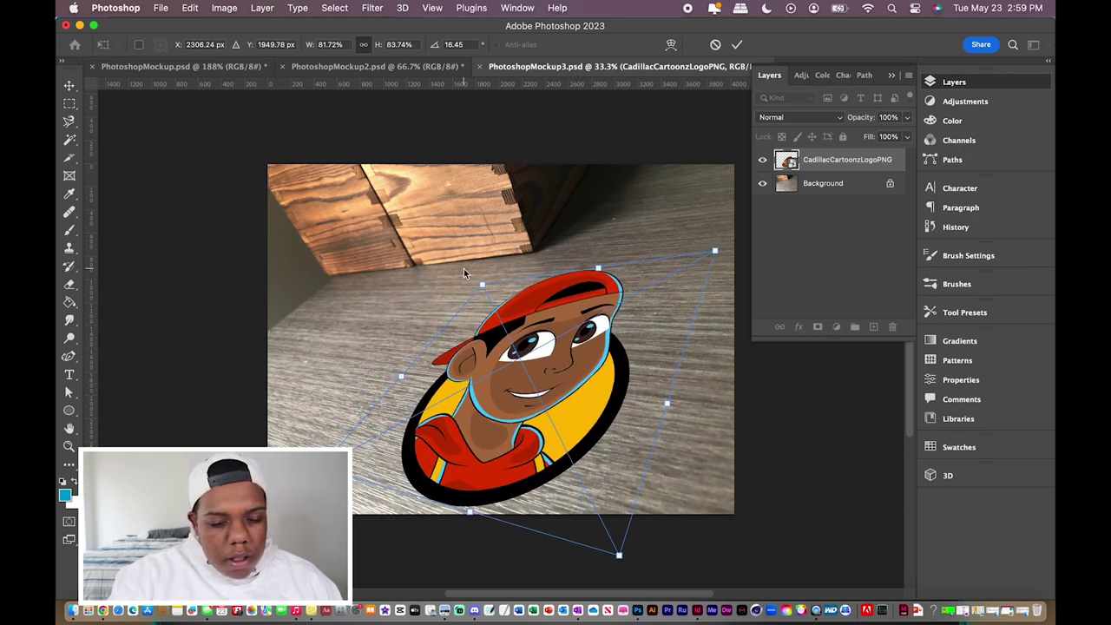
drag(482, 285, 487, 279)
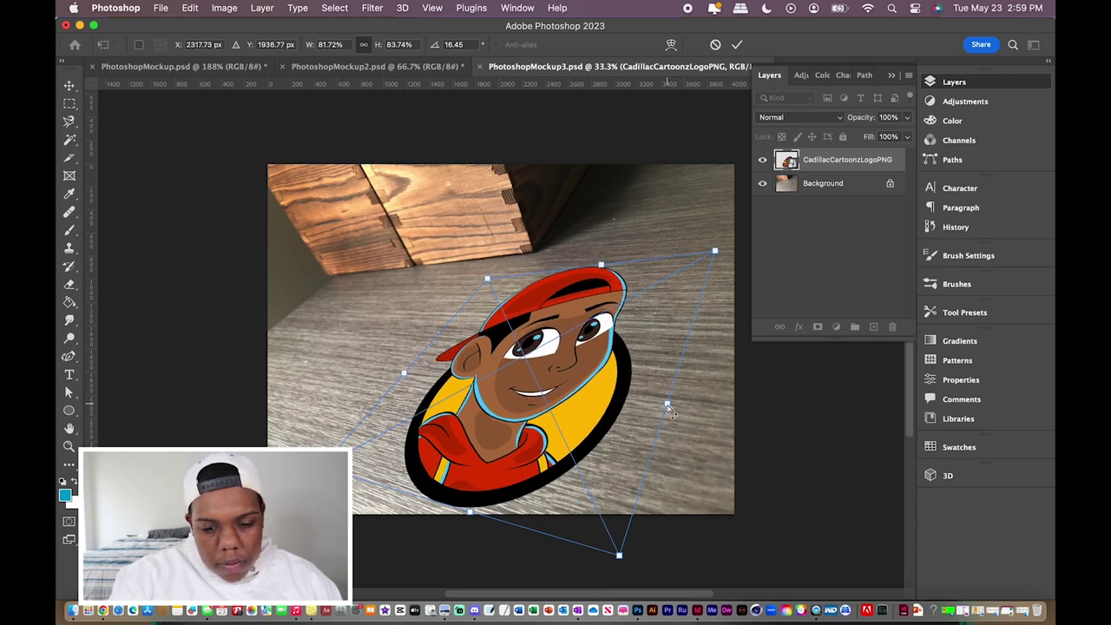
drag(672, 408, 679, 416)
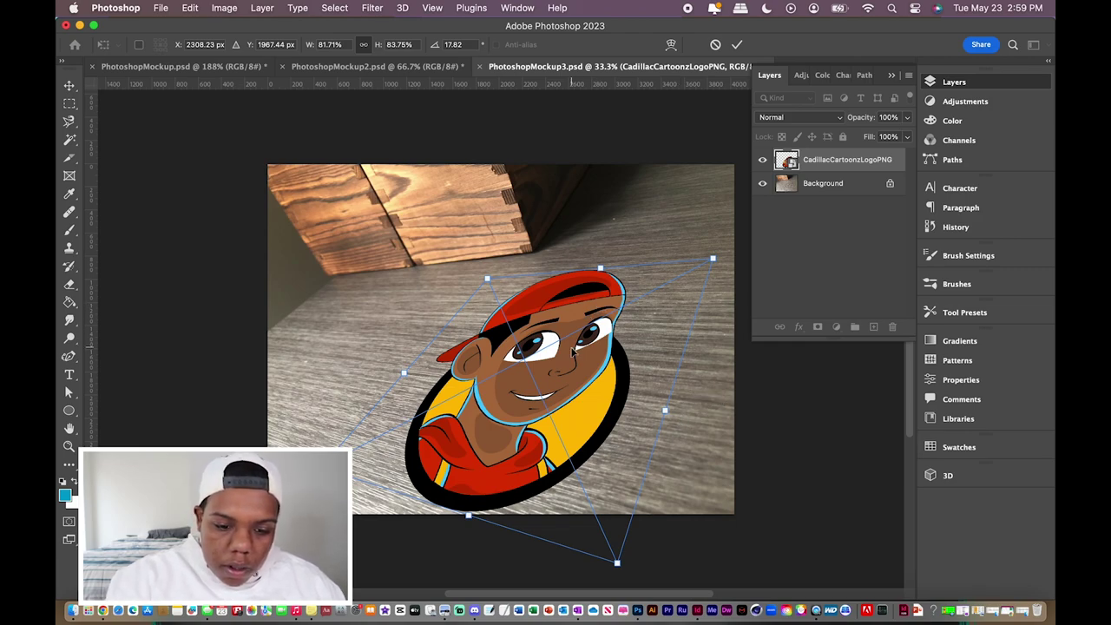
drag(626, 575, 616, 568)
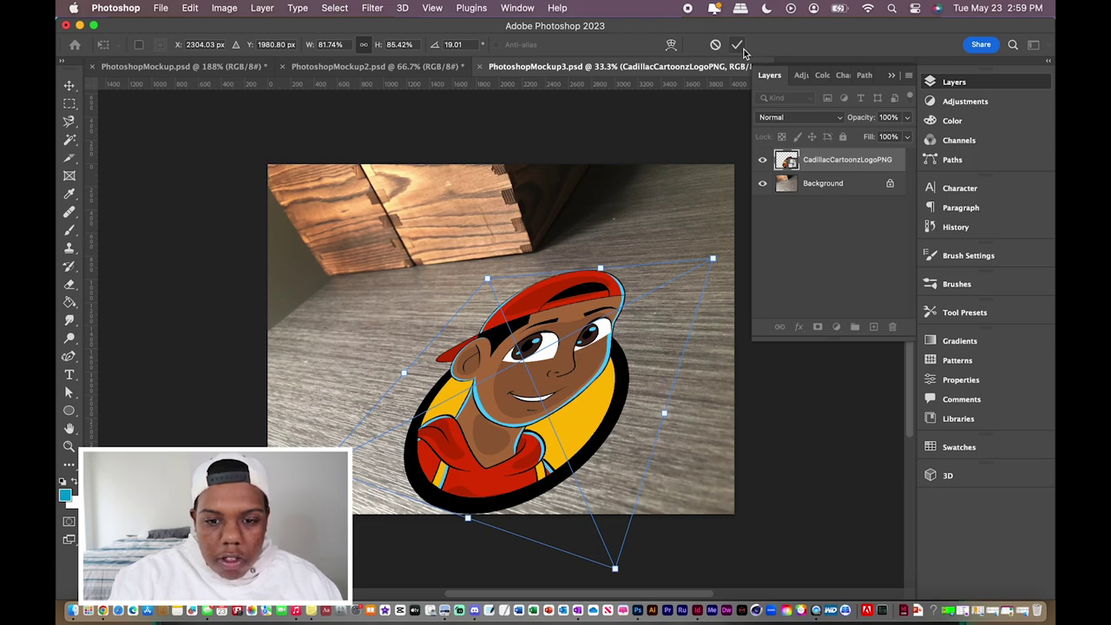
key(Return)
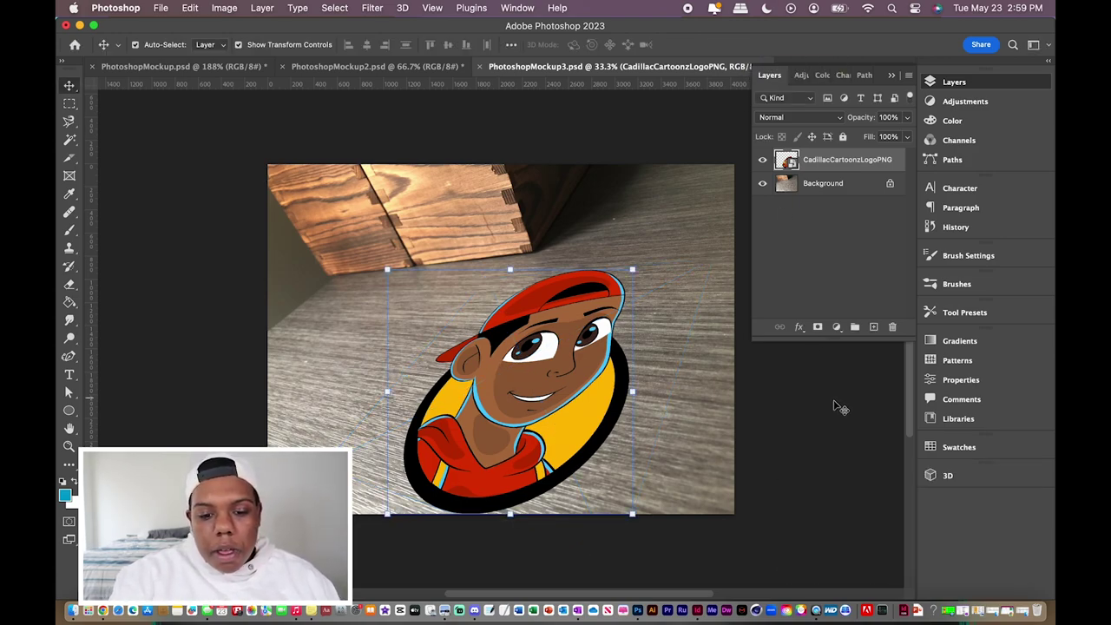
Set the CadillacCartoonzLogoPNG layer's blend mode to Overlay so the wood grain shows through the logo
click(846, 160)
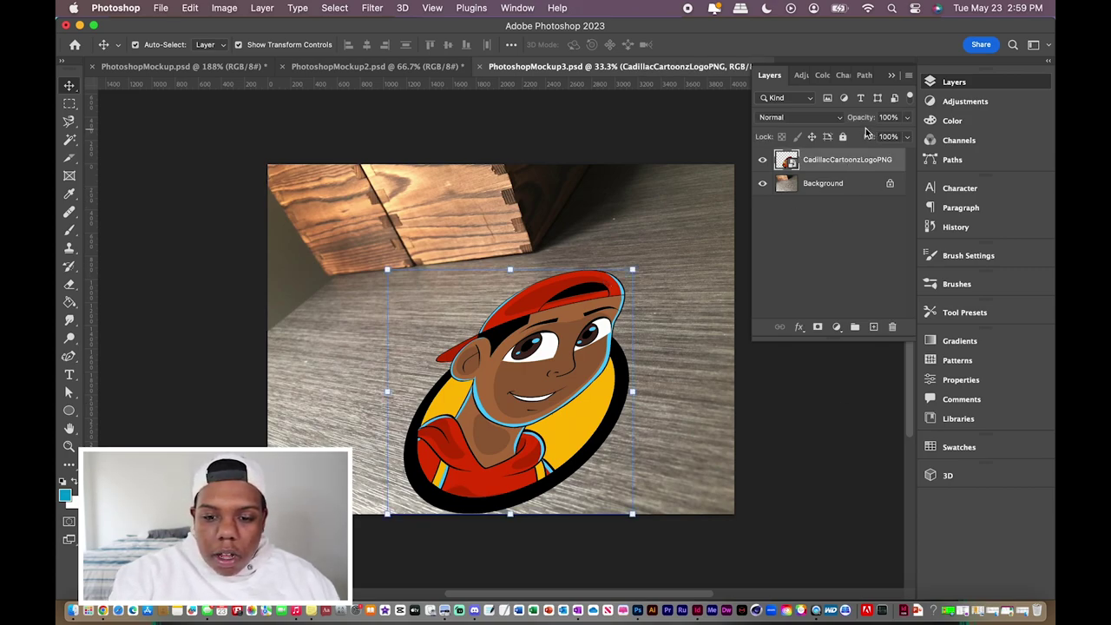
click(817, 120)
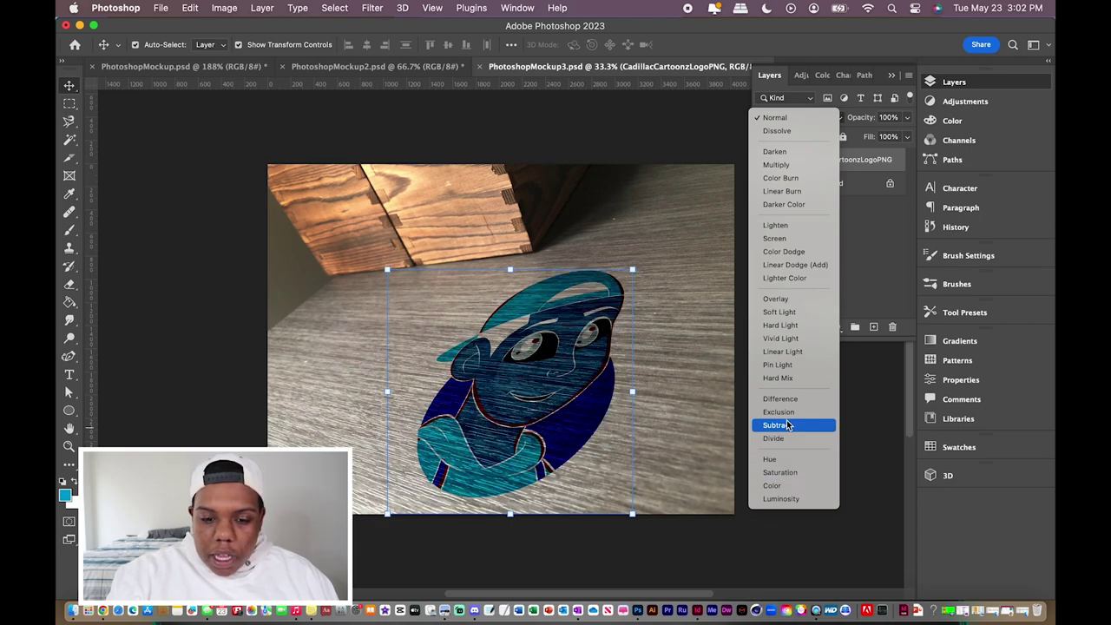
click(781, 300)
click(803, 300)
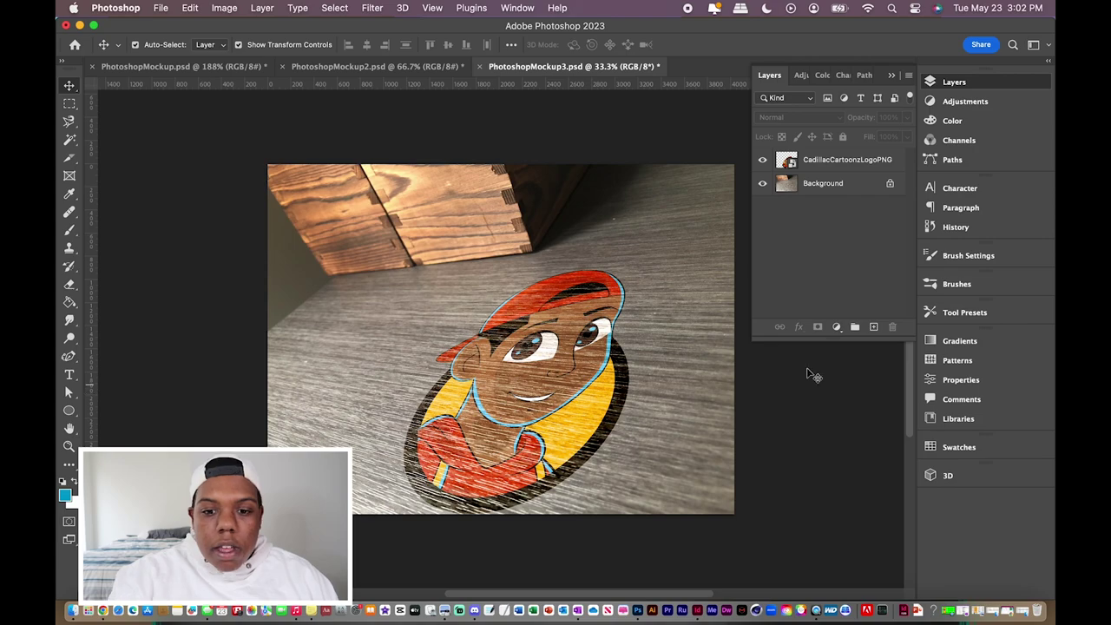
Lower the logo layer's opacity to 63%, keeping the Overlay blend mode
click(820, 163)
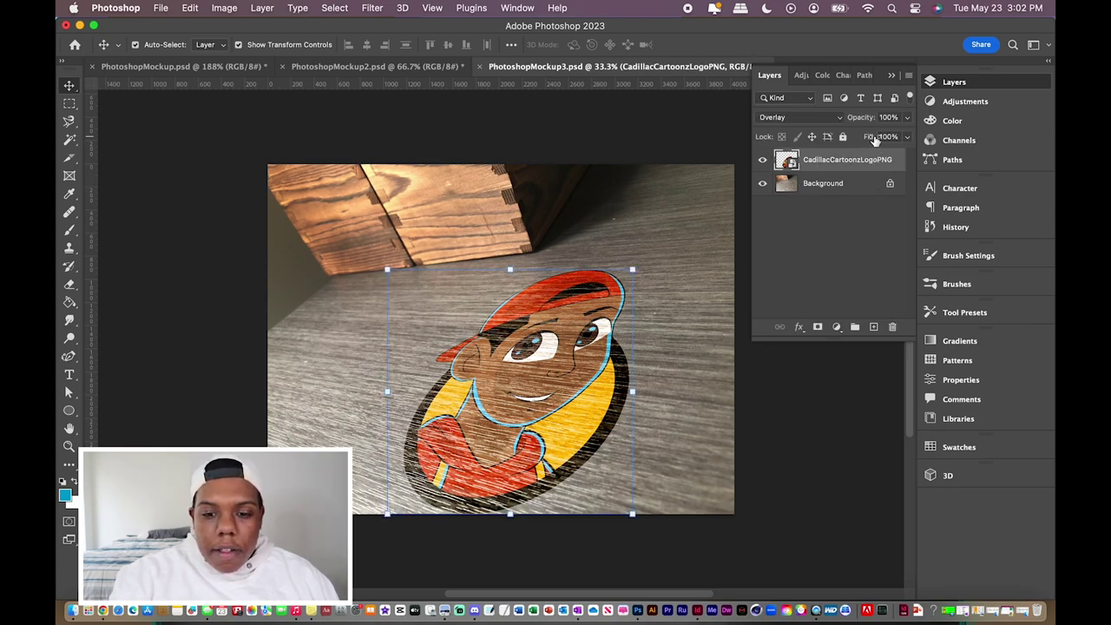
click(840, 119)
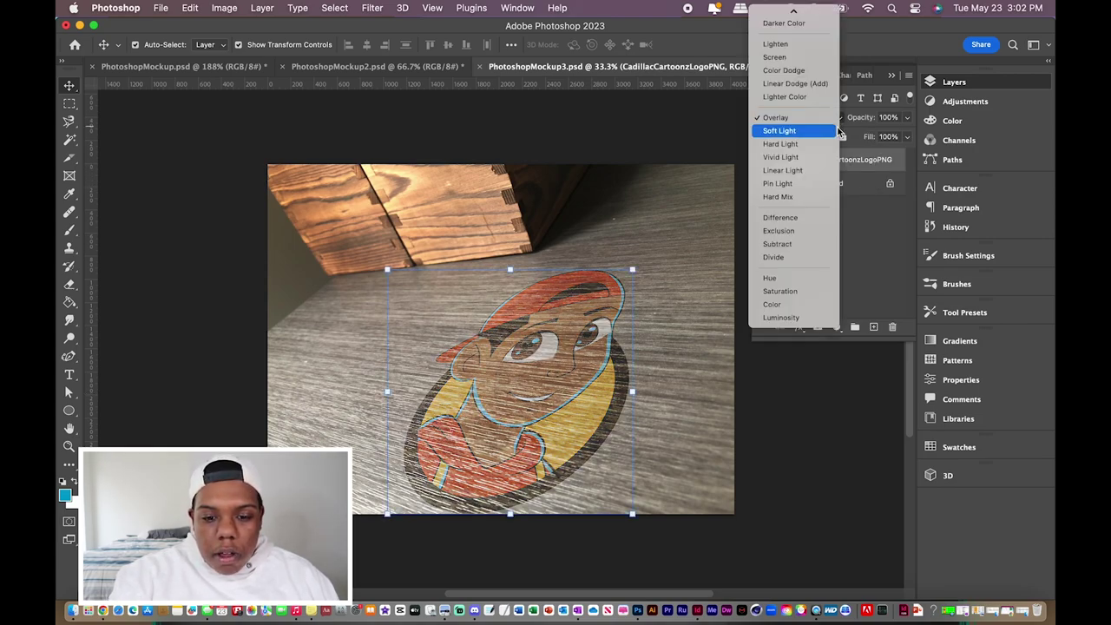
click(854, 121)
click(908, 118)
drag(907, 130, 884, 139)
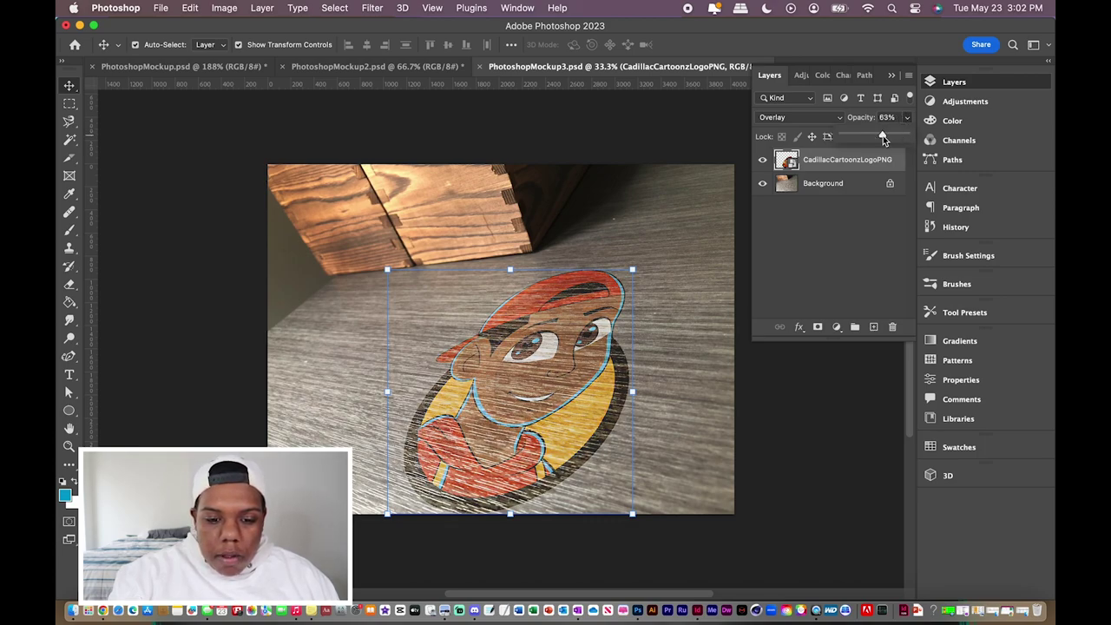
Return the logo layer's opacity to 100% with the Overlay blend mode kept
click(815, 118)
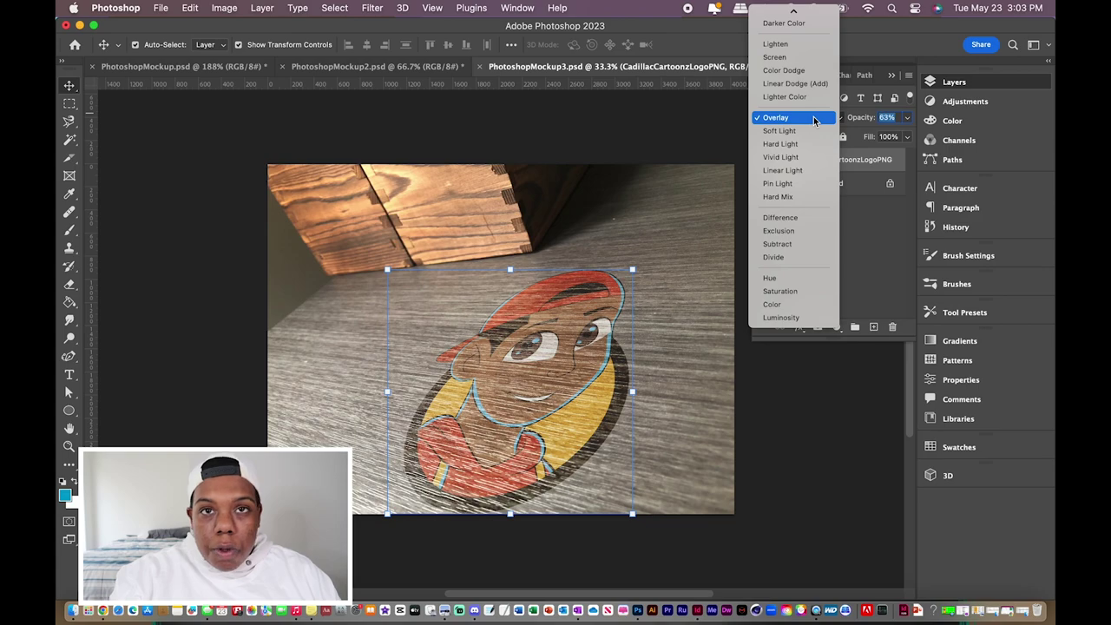
click(815, 118)
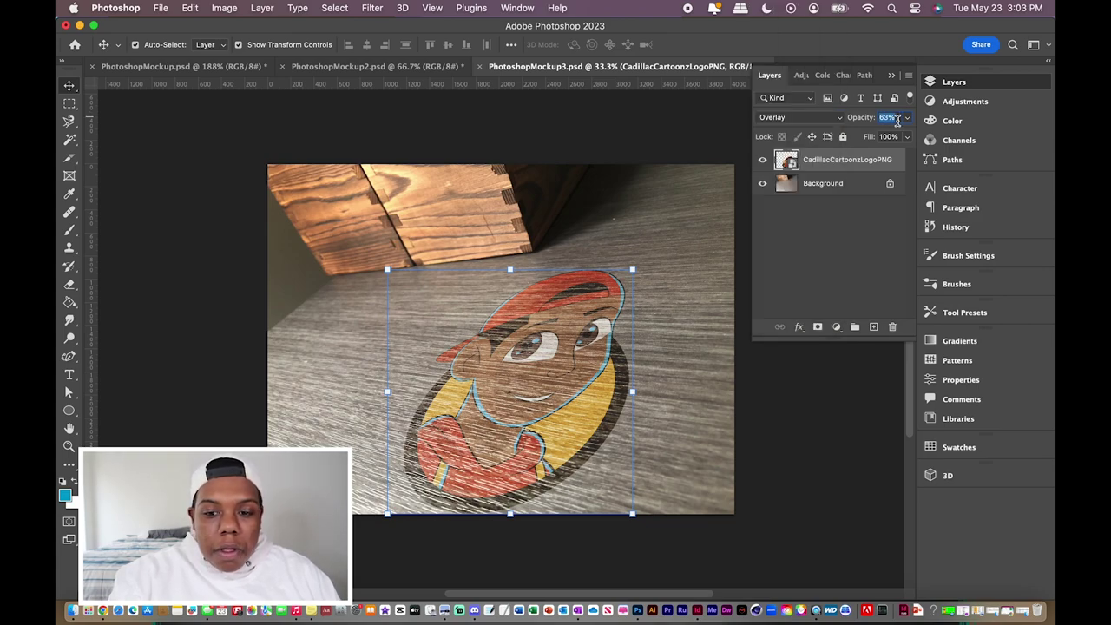
click(841, 119)
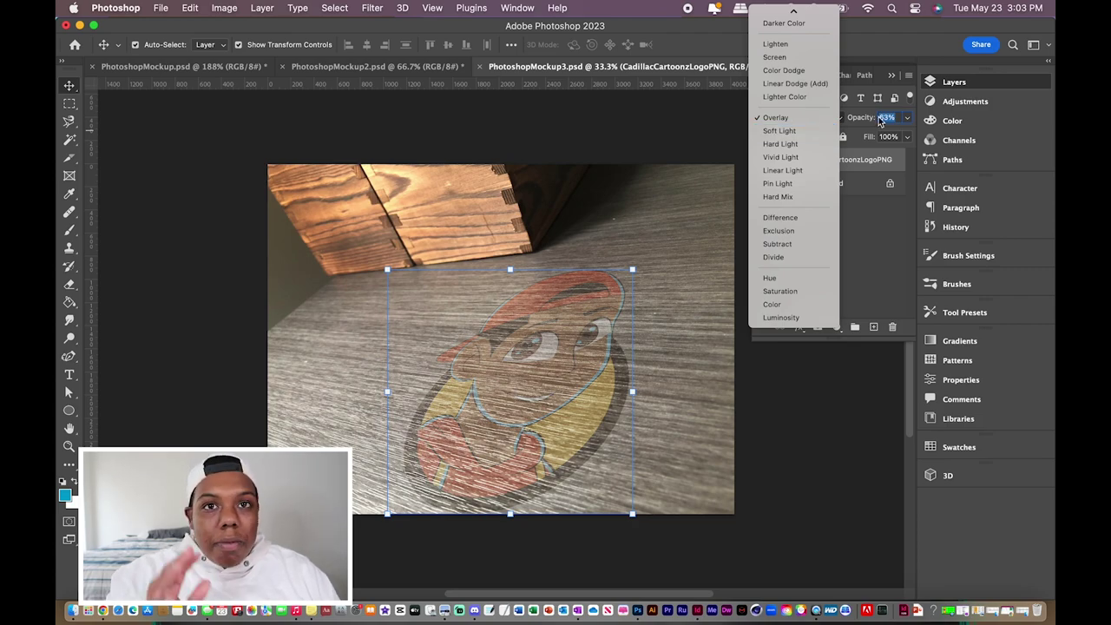
click(904, 126)
click(907, 118)
drag(883, 136, 908, 136)
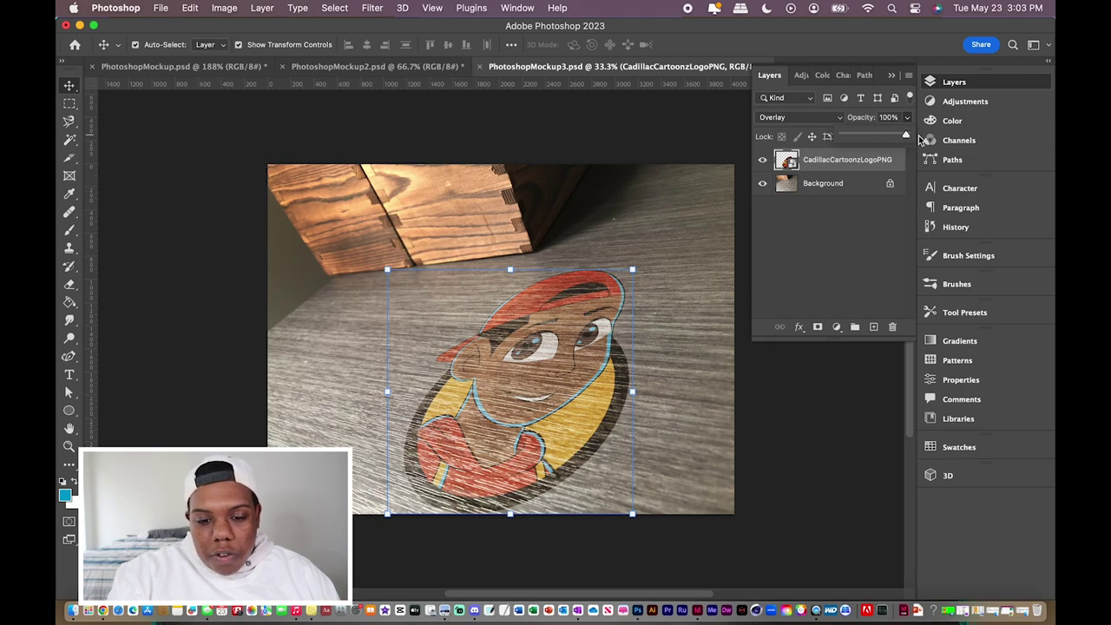
click(849, 233)
click(615, 355)
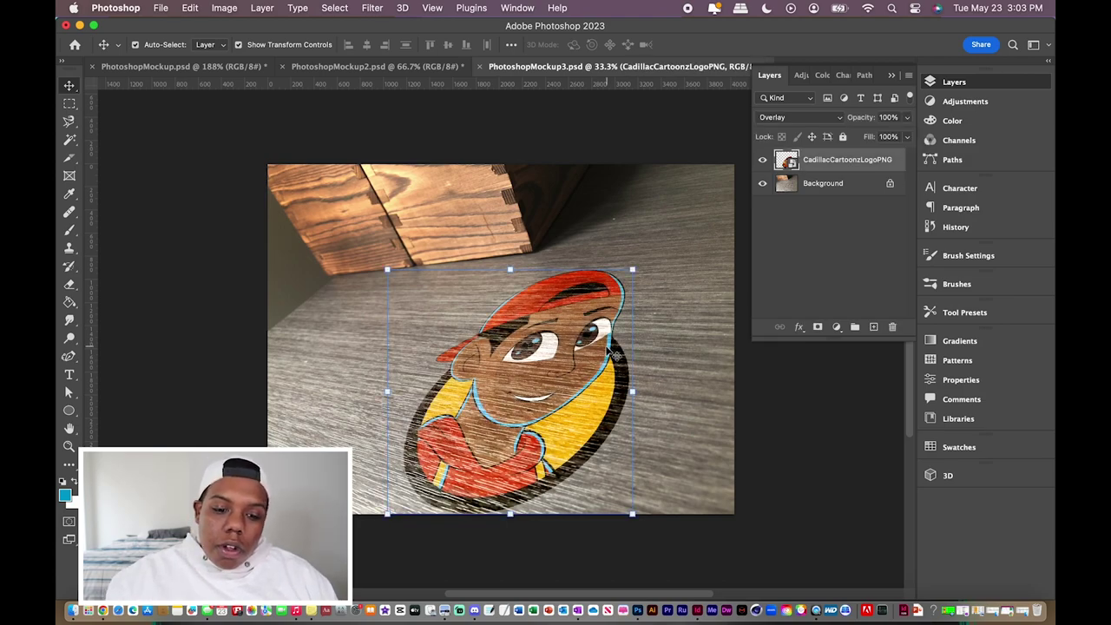